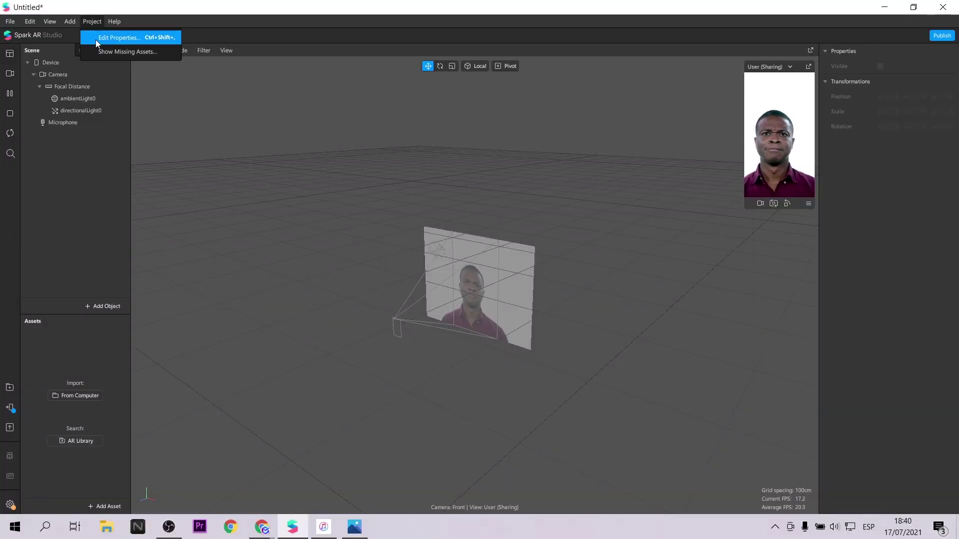
- Add a Sharing Experience for Instagram and Facebook in the project properties
{"action": "left_click", "coordinate": [97, 43]}
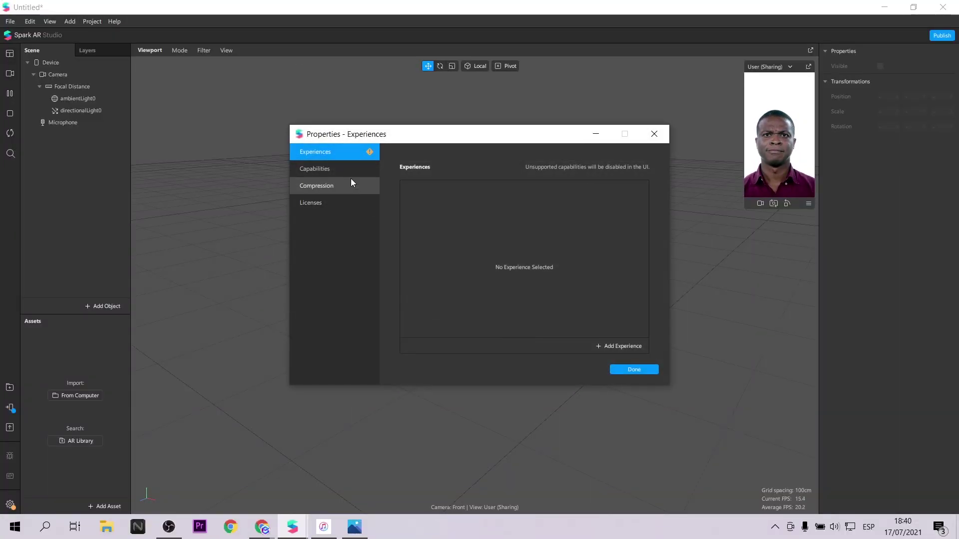
{"action": "left_click", "coordinate": [620, 350]}
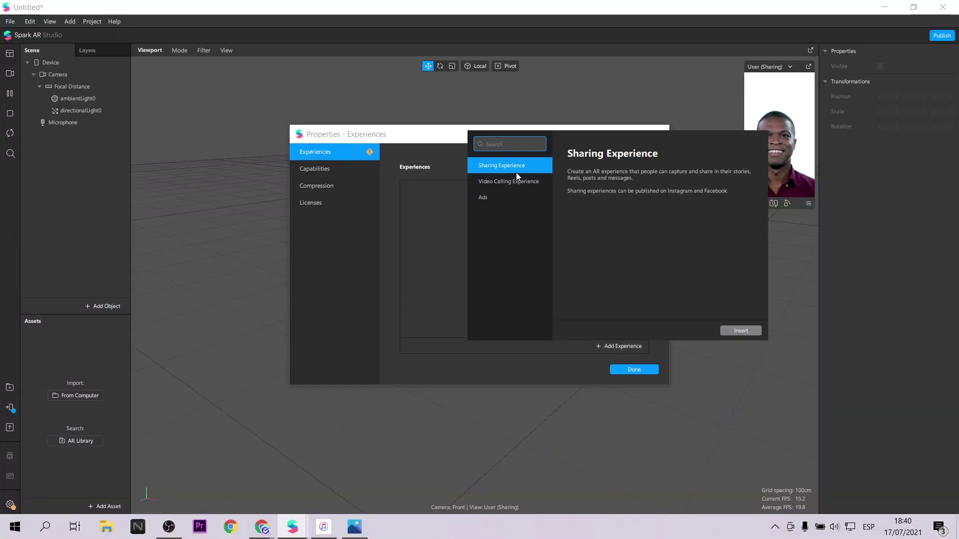
{"action": "left_click", "coordinate": [743, 331]}
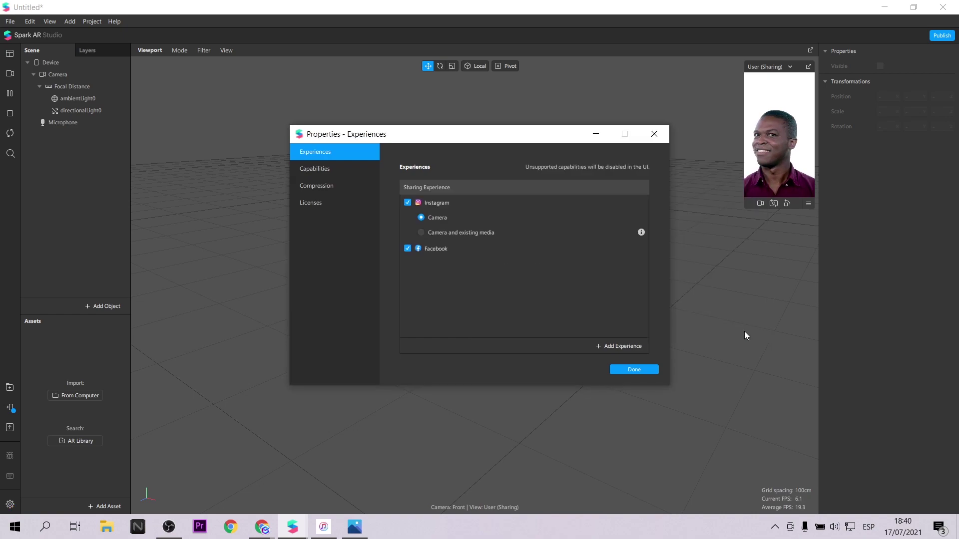
{"action": "left_click", "coordinate": [634, 369]}
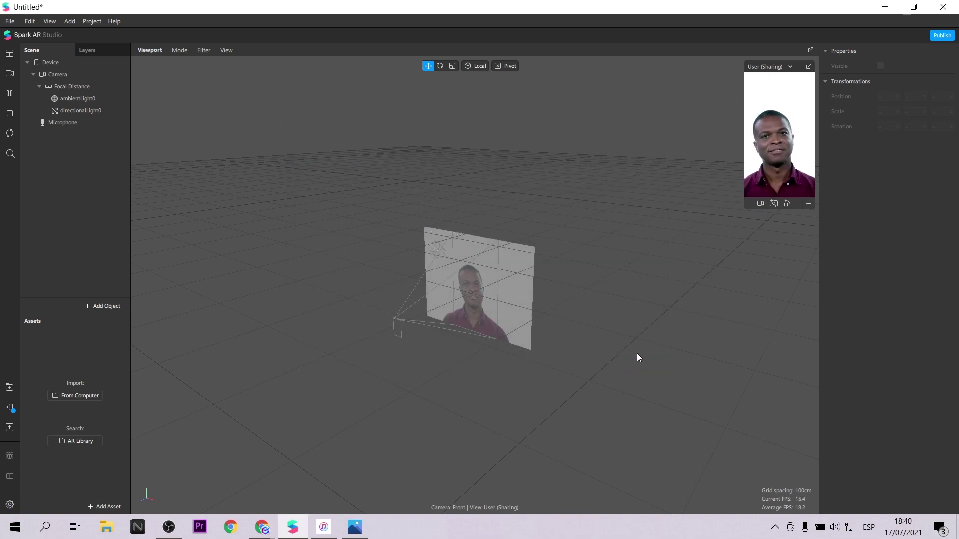
- Insert a Face Tracker (faceTracker0) into the scene
{"action": "left_click", "coordinate": [108, 310]}
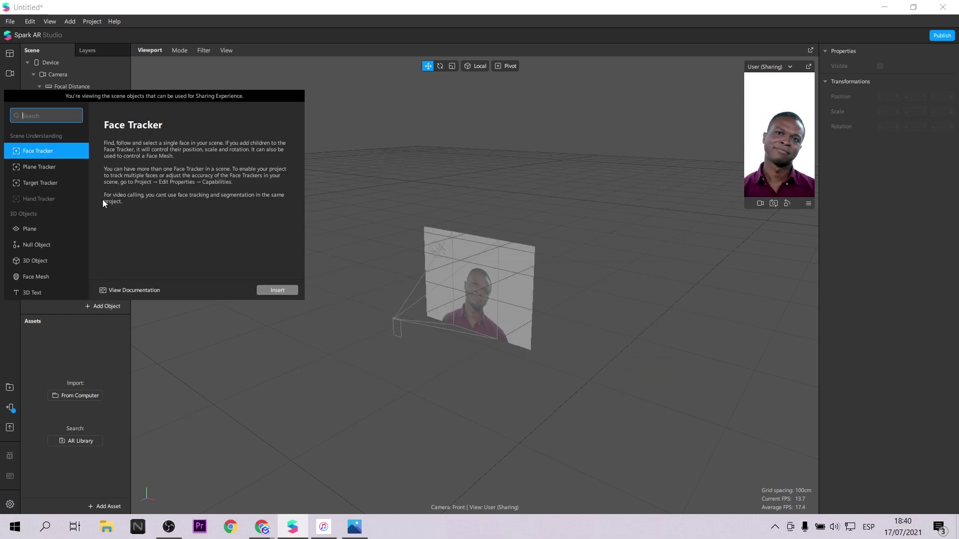
{"action": "scroll", "coordinate": [46, 258], "scroll_direction": "down", "scroll_amount": 3}
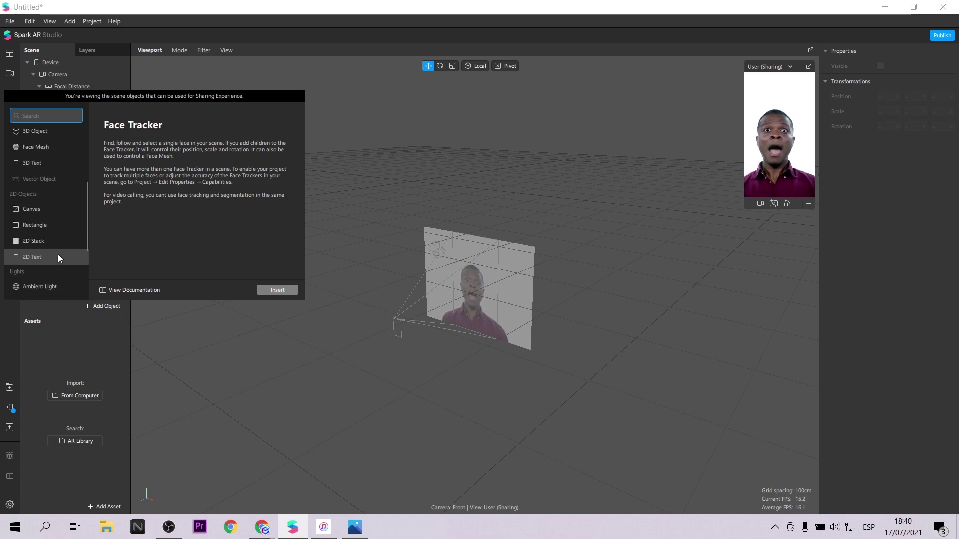
{"action": "scroll", "coordinate": [58, 254], "scroll_direction": "up", "scroll_amount": 3}
{"action": "left_click", "coordinate": [273, 291]}
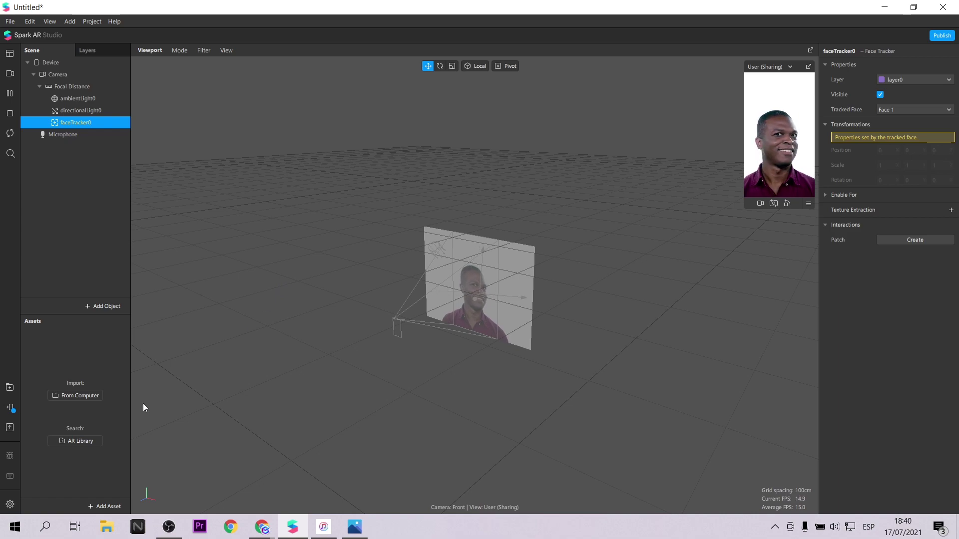
- Search the AR Library for 'earth' and browse several Earth 3D model results
{"action": "left_click", "coordinate": [10, 389]}
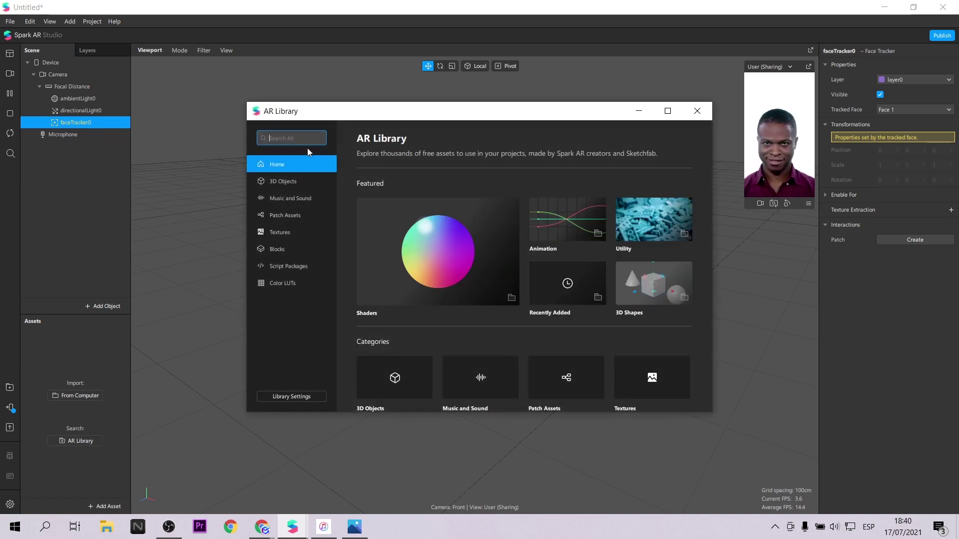
{"action": "type", "text": "earth"}
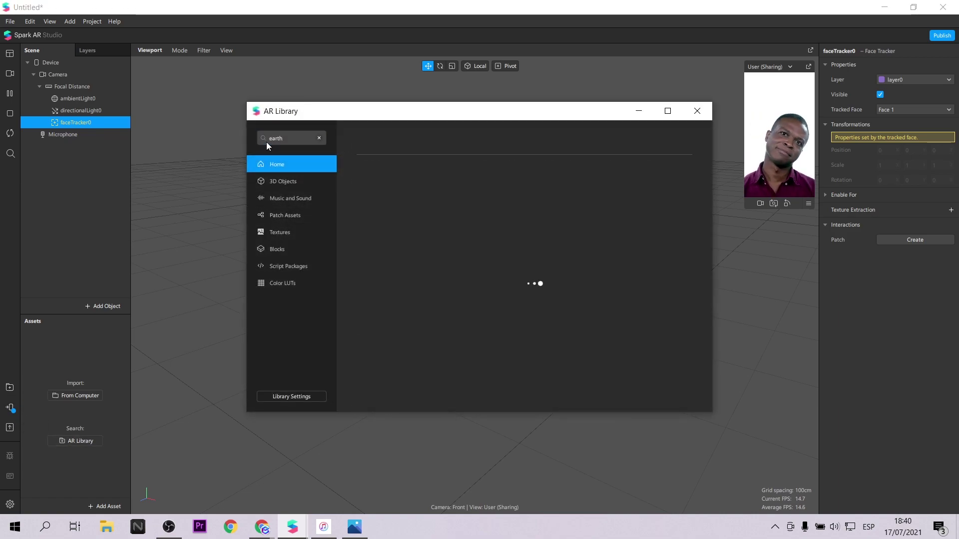
{"action": "left_click", "coordinate": [663, 170]}
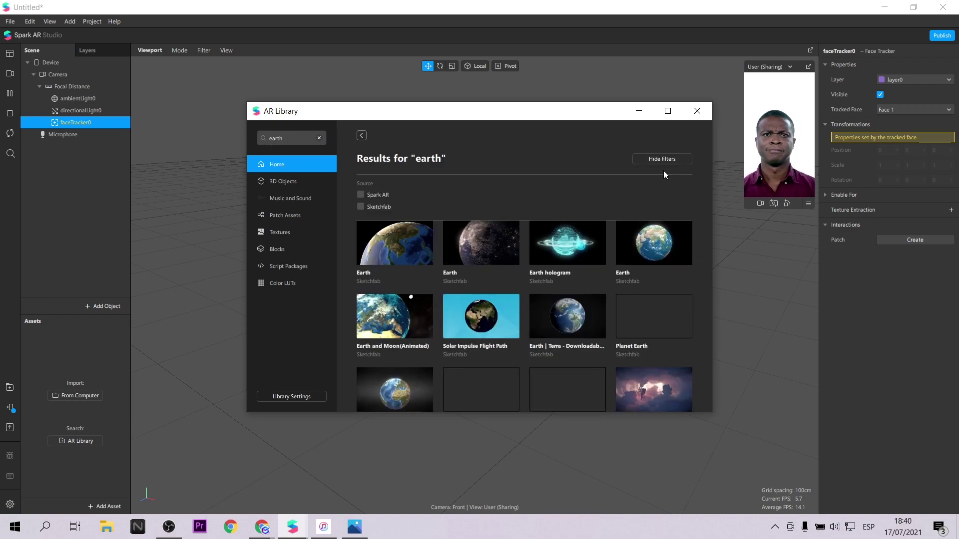
{"action": "left_click", "coordinate": [501, 265]}
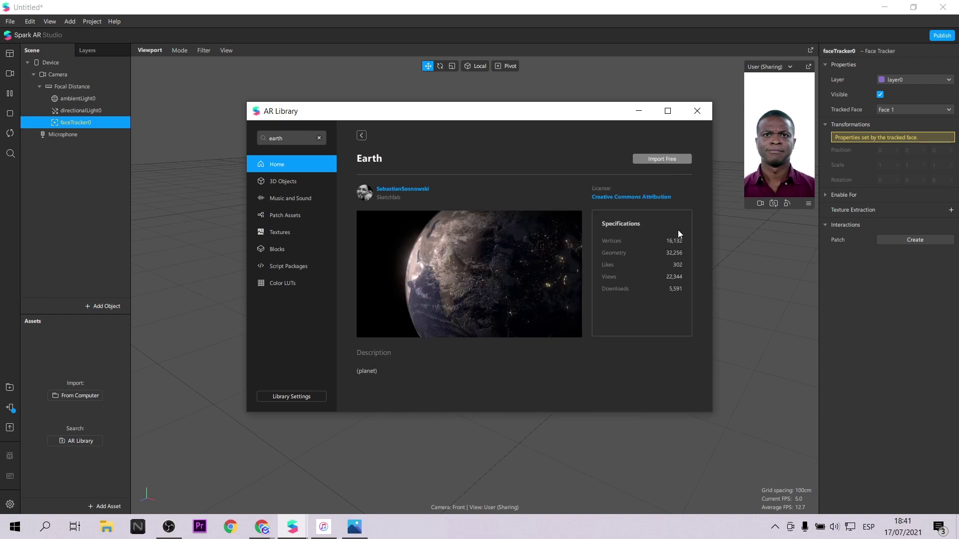
{"action": "left_click", "coordinate": [362, 135]}
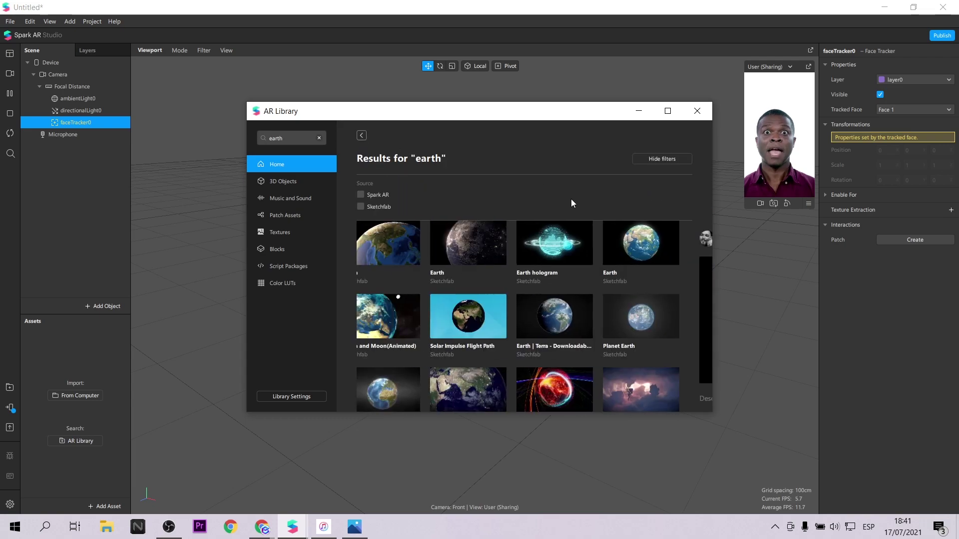
{"action": "left_click", "coordinate": [655, 275]}
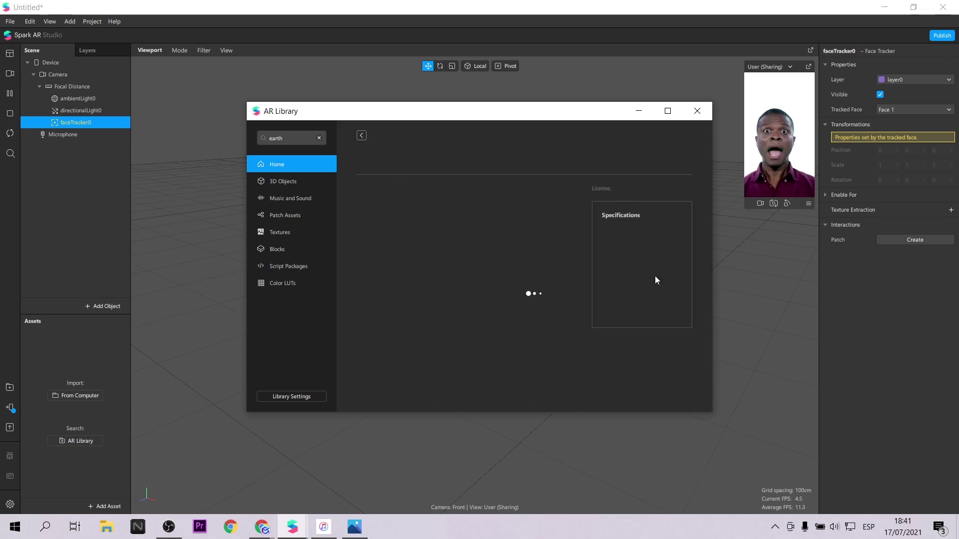
{"action": "left_click", "coordinate": [364, 139]}
- Compare more earth models, then import Planet earth for free and close the library
{"action": "left_click", "coordinate": [567, 280]}
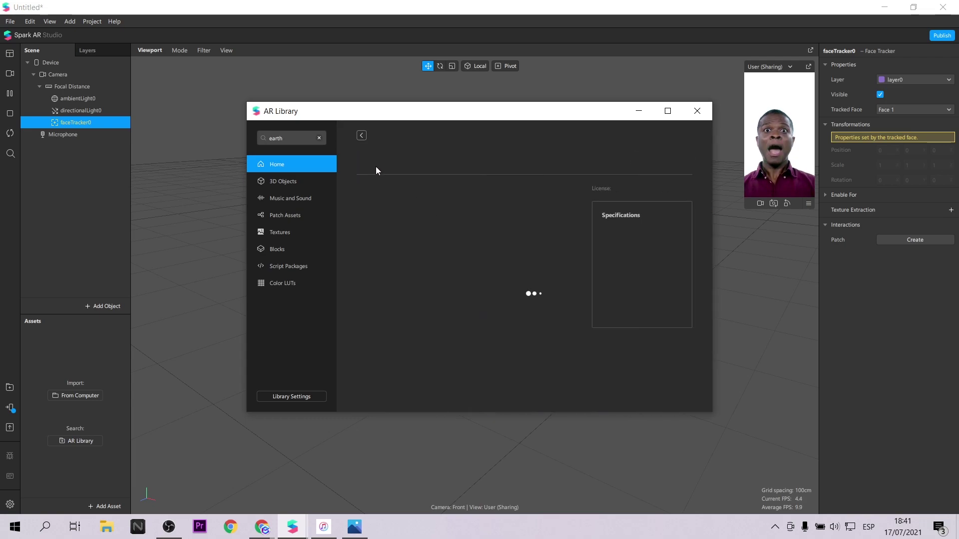
{"action": "left_click", "coordinate": [362, 135]}
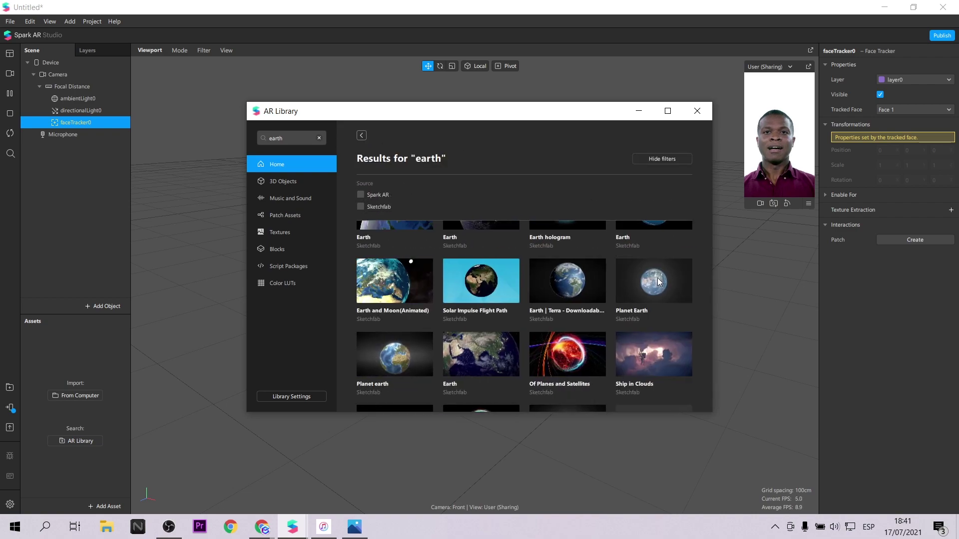
{"action": "left_click", "coordinate": [656, 278]}
{"action": "left_click", "coordinate": [362, 136]}
{"action": "left_click", "coordinate": [397, 352]}
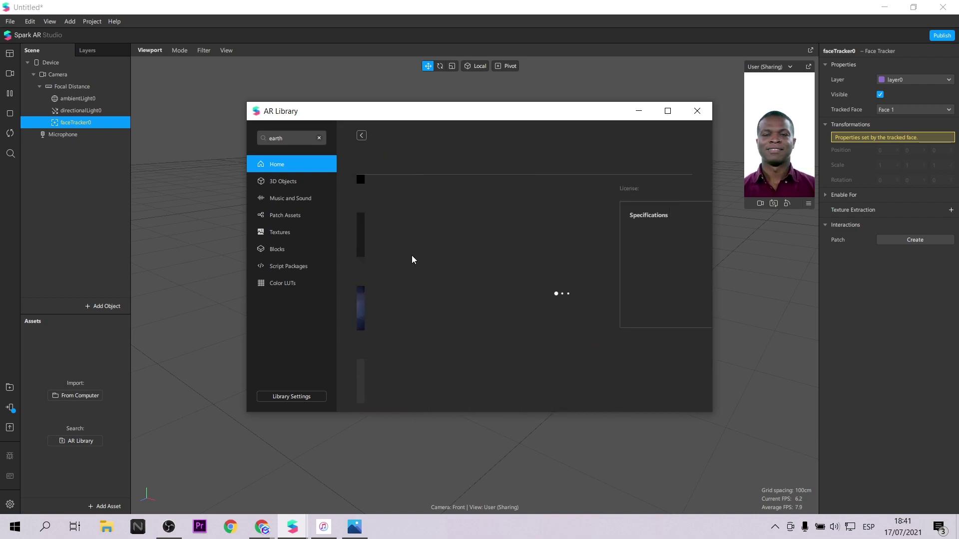
{"action": "left_click", "coordinate": [659, 165]}
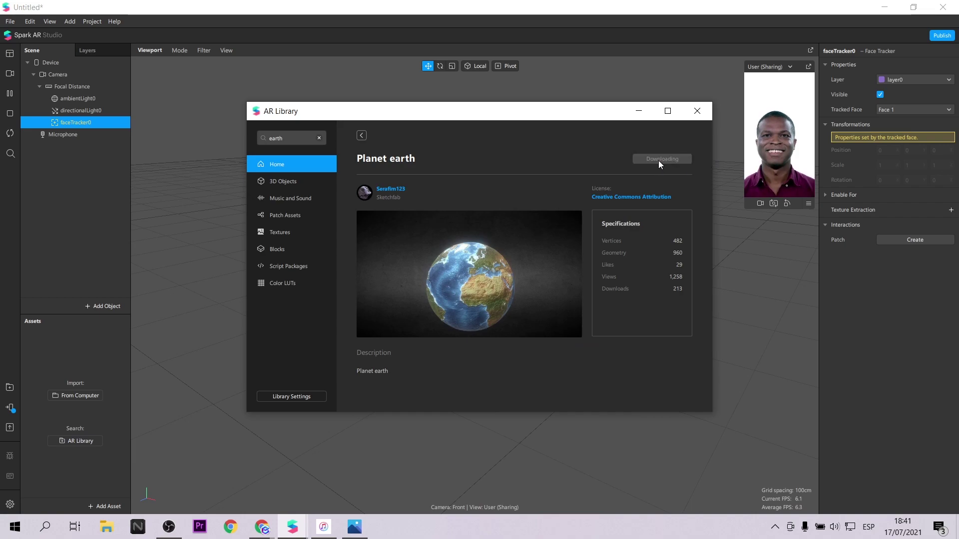
{"action": "left_click", "coordinate": [698, 117]}
- Attach Planet earth to faceTracker0 and scale it uniformly to 0.1 after trying 0.5
{"action": "left_click_drag", "start_coordinate": [50, 333], "coordinate": [82, 118]}
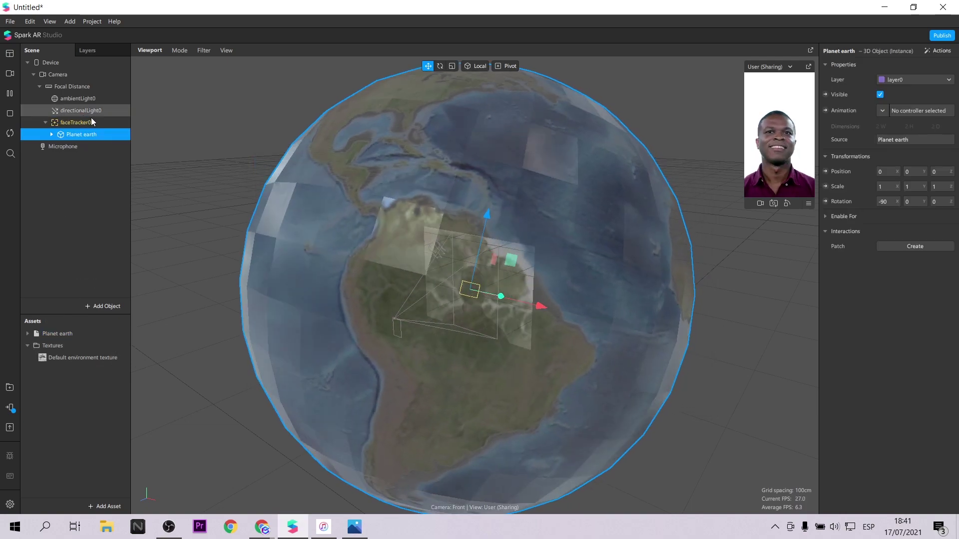
{"action": "left_click", "coordinate": [886, 187]}
{"action": "type", "text": "0.5"}
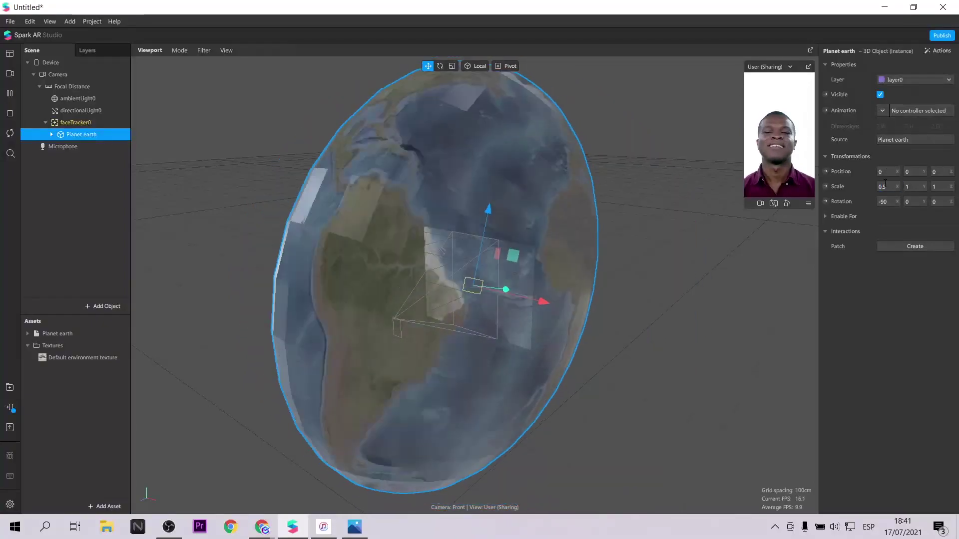
{"action": "key", "text": "Tab"}
{"action": "type", "text": "0.5"}
{"action": "key", "text": "Tab"}
{"action": "type", "text": "0.5"}
{"action": "left_click", "coordinate": [787, 204]}
{"action": "left_click", "coordinate": [886, 186]}
{"action": "type", "text": "0.1"}
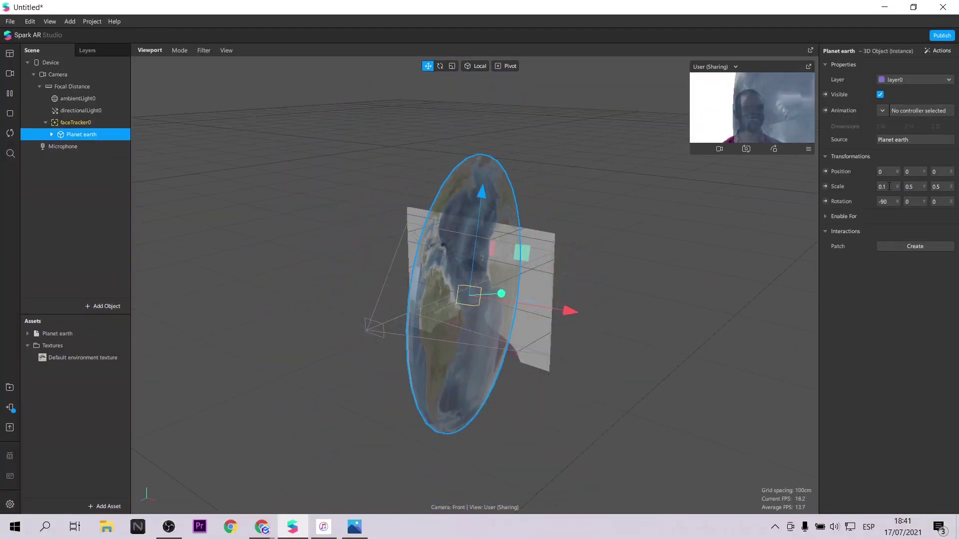
{"action": "key", "text": "Tab"}
{"action": "type", "text": "0.1"}
{"action": "key", "text": "Tab"}
{"action": "type", "text": "0.1"}
- Expand the Planet earth asset and inspect its material settings
{"action": "scroll", "coordinate": [496, 251], "scroll_direction": "up", "scroll_amount": 3}
{"action": "left_click", "coordinate": [27, 333]}
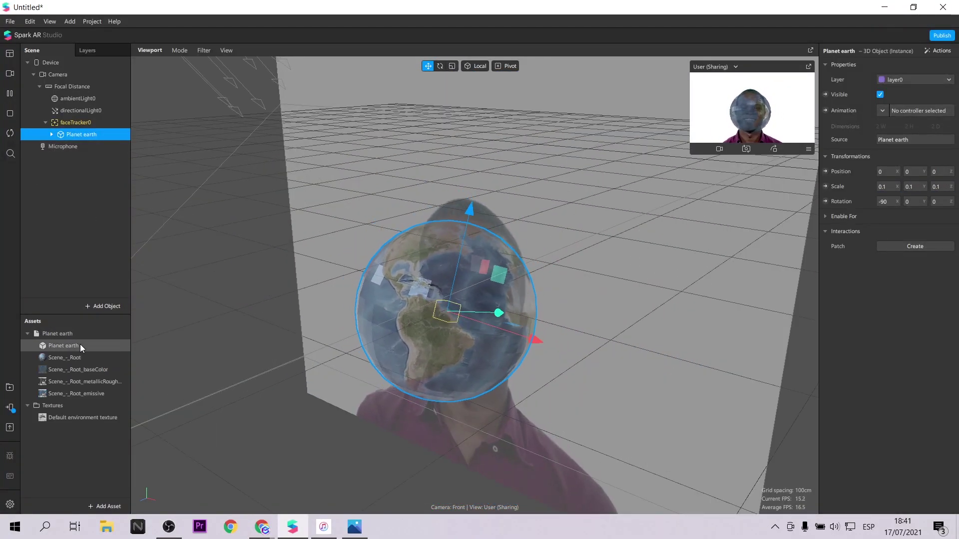
{"action": "left_click", "coordinate": [65, 358]}
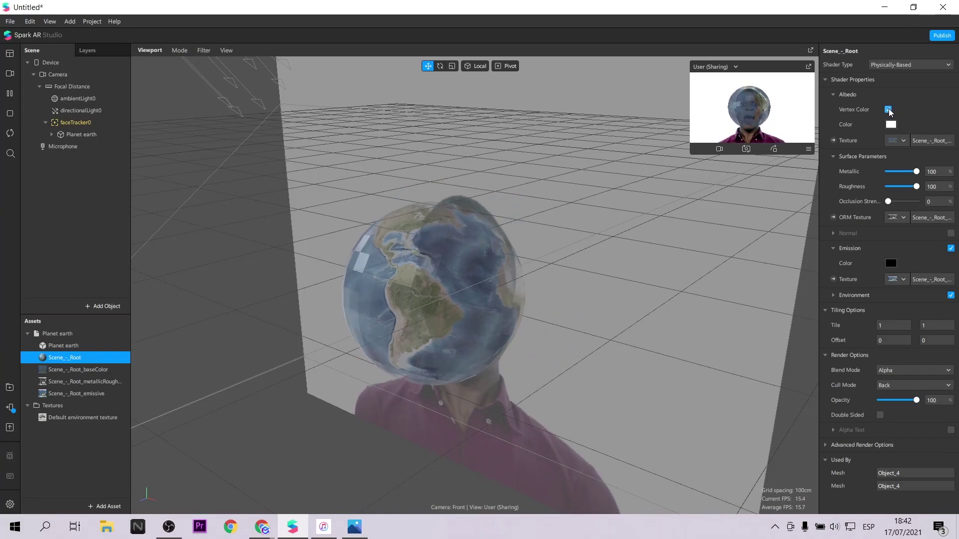
- Delete Planet earth from both the scene and the assets, confirming the deletion
{"action": "left_click", "coordinate": [79, 135]}
{"action": "key", "text": "Delete"}
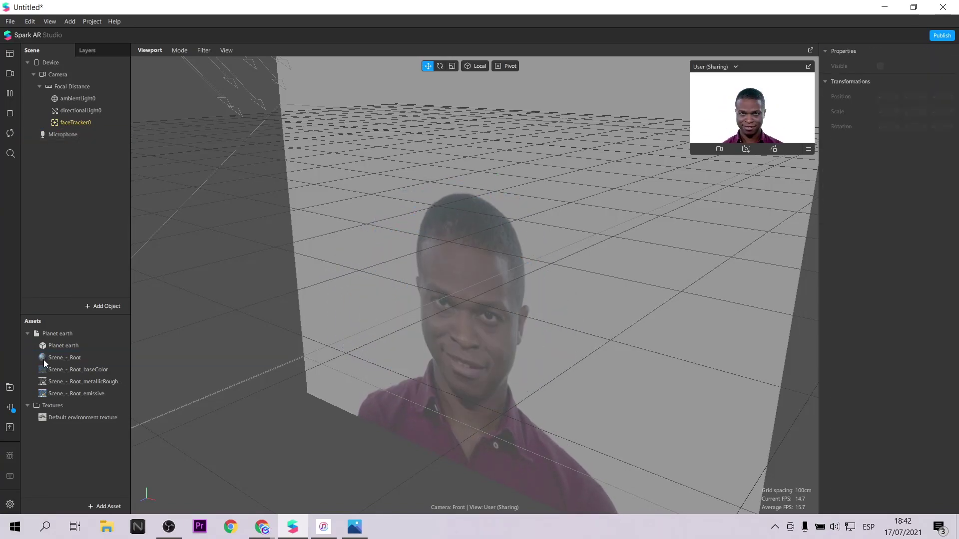
{"action": "left_click", "coordinate": [50, 333]}
{"action": "key", "text": "Delete"}
{"action": "left_click", "coordinate": [559, 312]}
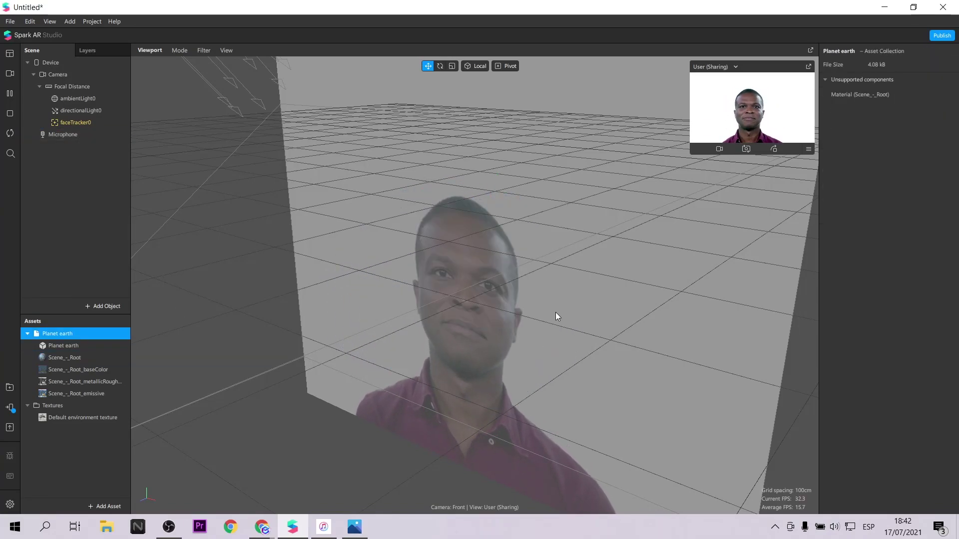
{"action": "left_click", "coordinate": [9, 387]}
- Search the AR Library for 'earth', browse results, and import an Earth model
{"action": "type", "text": "earth"}
{"action": "key", "text": "Return"}
{"action": "left_click", "coordinate": [655, 169]}
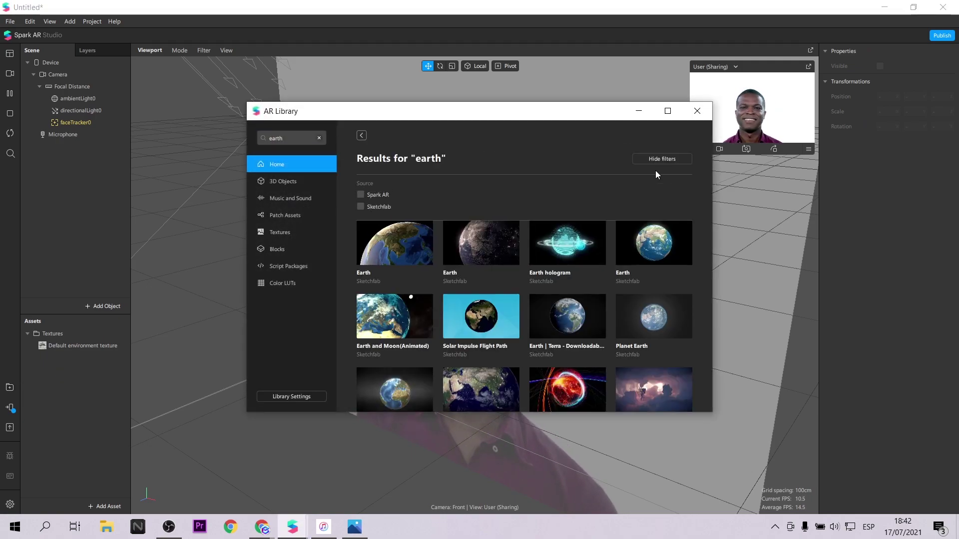
{"action": "scroll", "coordinate": [640, 280], "scroll_direction": "down", "scroll_amount": 2}
{"action": "left_click", "coordinate": [641, 283]}
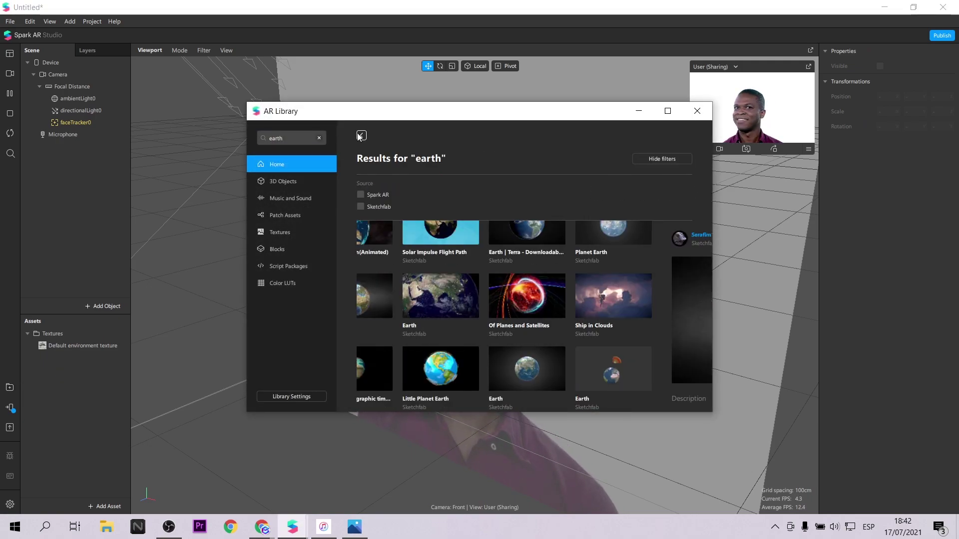
{"action": "scroll", "coordinate": [637, 331], "scroll_direction": "down", "scroll_amount": 2}
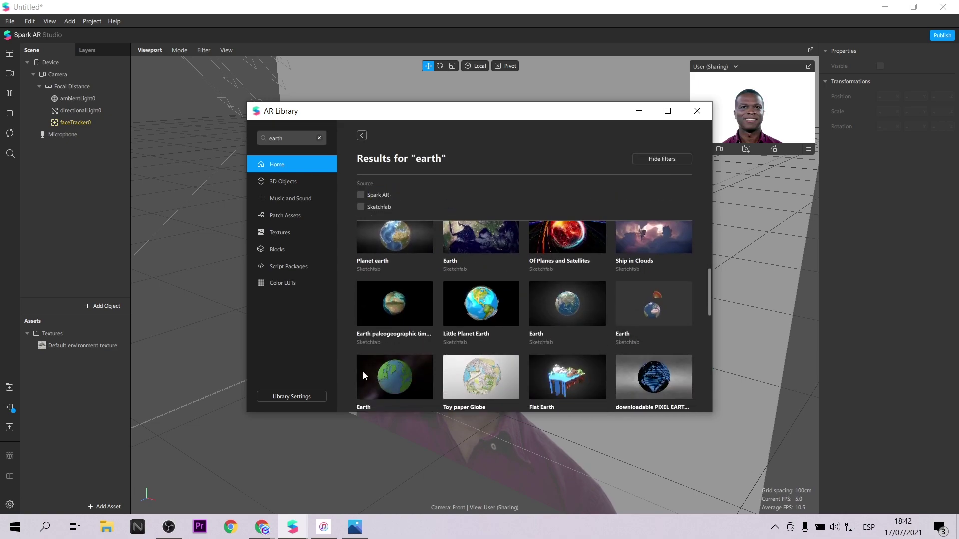
{"action": "left_click", "coordinate": [411, 300]}
{"action": "left_click", "coordinate": [362, 135]}
{"action": "scroll", "coordinate": [556, 333], "scroll_direction": "down", "scroll_amount": 2}
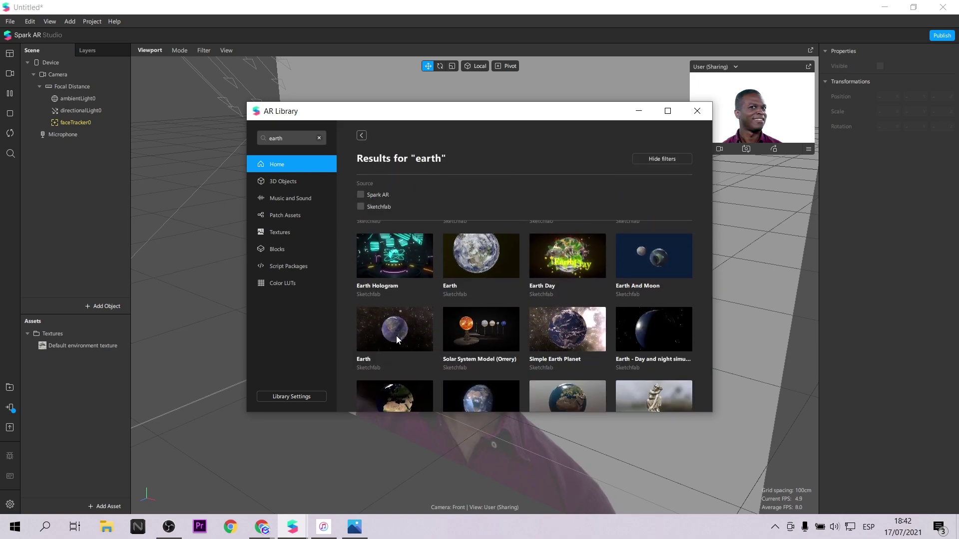
{"action": "left_click", "coordinate": [396, 336]}
{"action": "left_click", "coordinate": [680, 158]}
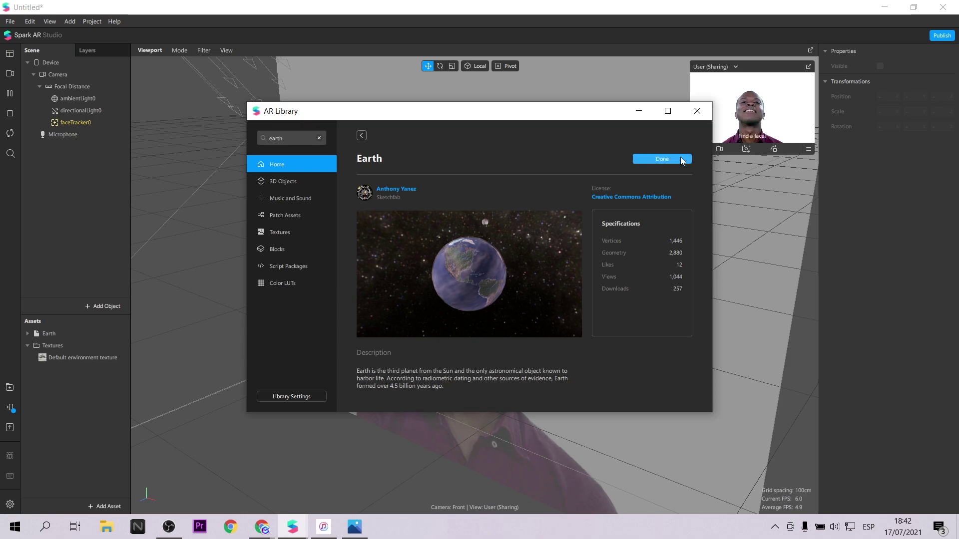
{"action": "left_click", "coordinate": [696, 111]}
- Attach the Earth to faceTracker0 and set its scale to 0.7 on X, Y and Z
{"action": "left_click_drag", "start_coordinate": [52, 333], "coordinate": [76, 123]}
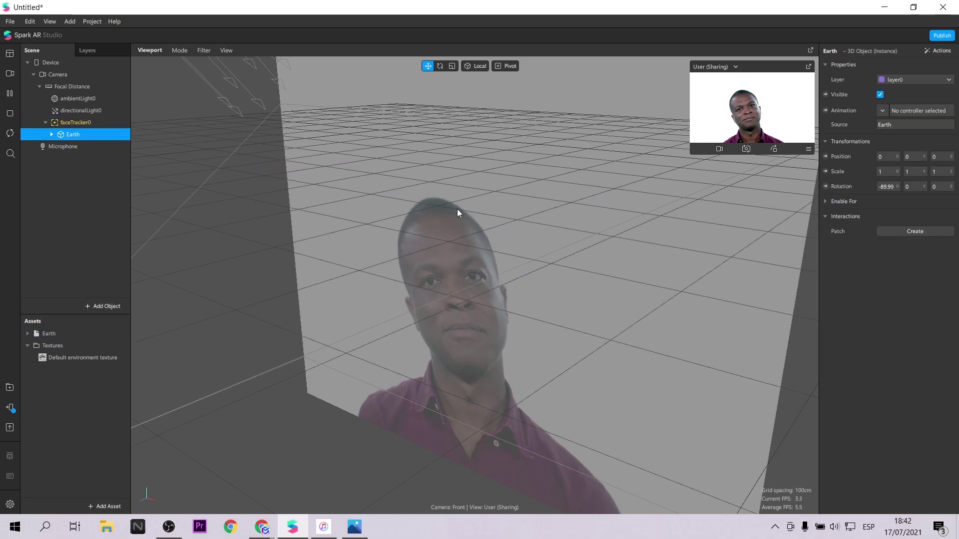
{"action": "right_click_drag", "start_coordinate": [457, 209], "coordinate": [677, 312]}
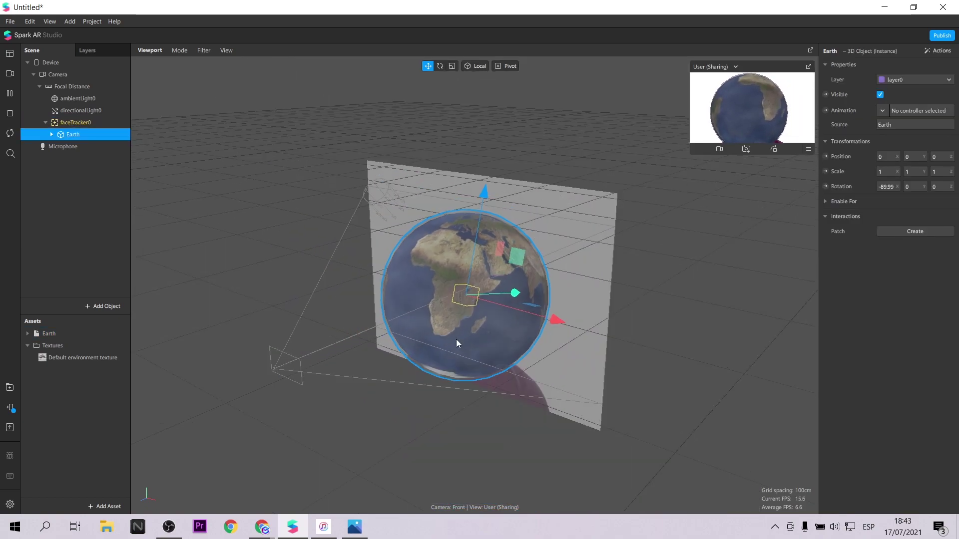
{"action": "double_click", "coordinate": [885, 172]}
{"action": "type", "text": "0.7"}
{"action": "double_click", "coordinate": [912, 171]}
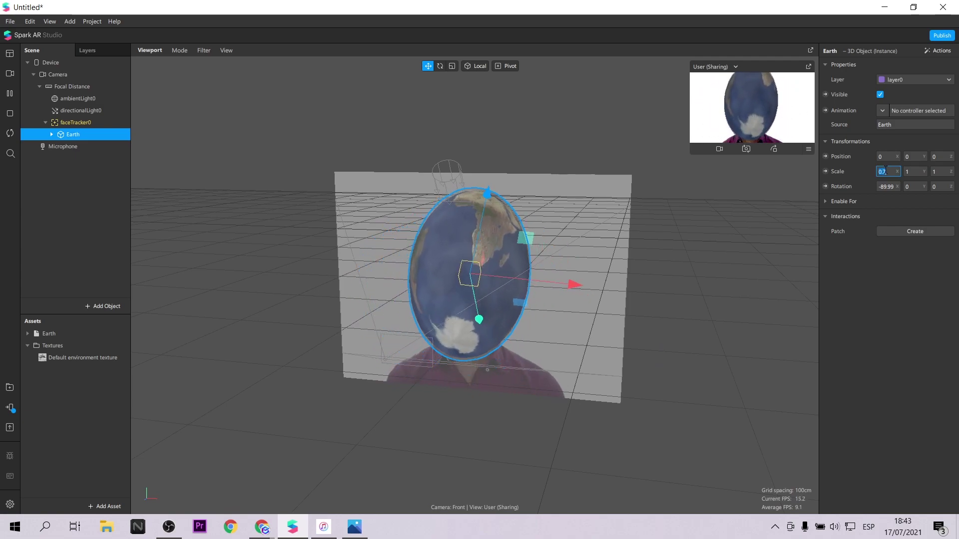
{"action": "type", "text": "0.7"}
{"action": "double_click", "coordinate": [942, 172]}
{"action": "type", "text": "0.7"}
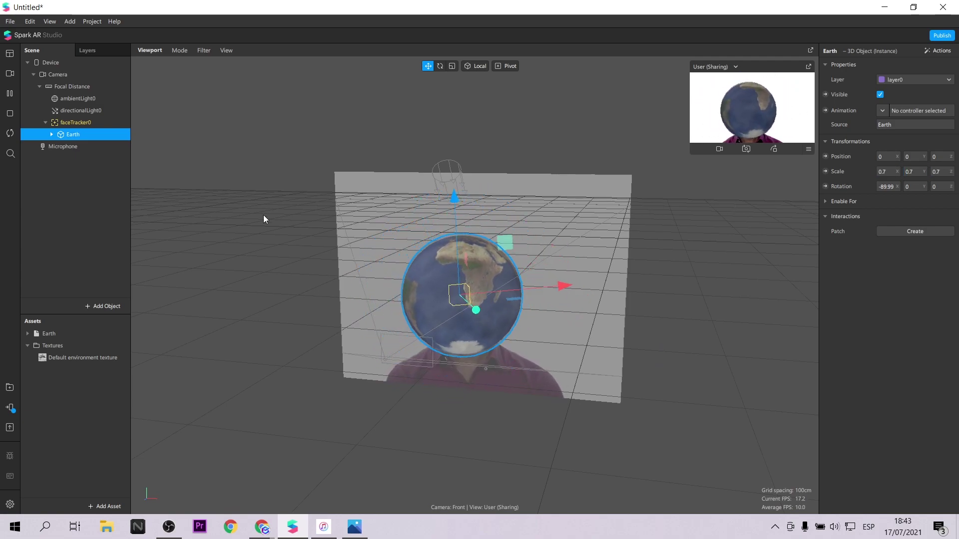
{"action": "left_click", "coordinate": [10, 93]}
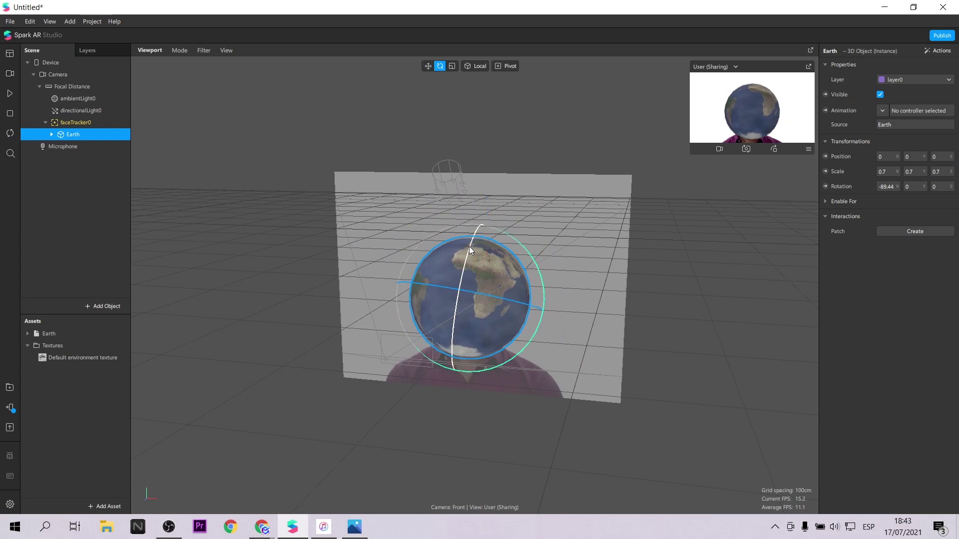
- Add a Spin animation to the Earth from its quick actions and preview it
{"action": "left_click_drag", "start_coordinate": [469, 247], "coordinate": [457, 253]}
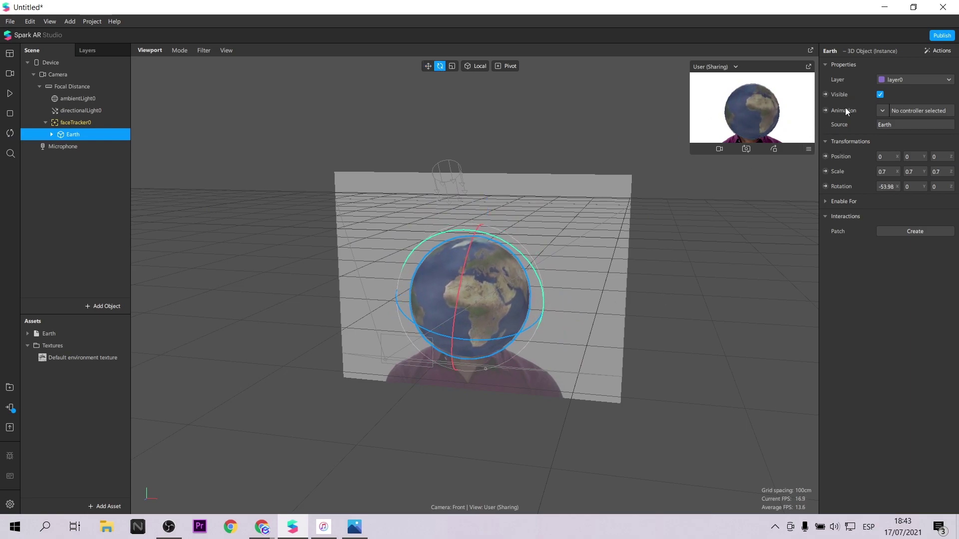
{"action": "left_click", "coordinate": [939, 54]}
{"action": "mouse_move", "coordinate": [909, 109]}
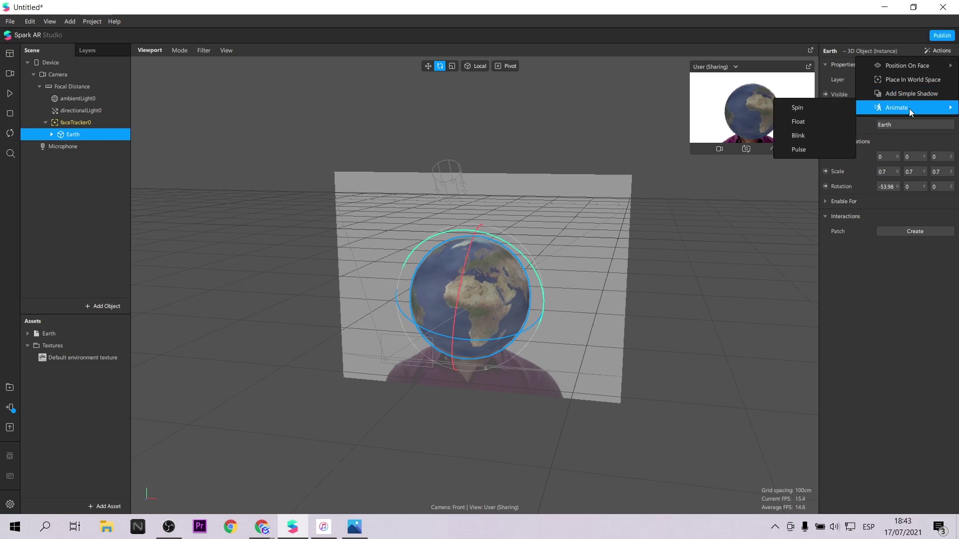
{"action": "left_click", "coordinate": [814, 111]}
{"action": "type", "text": "10"}
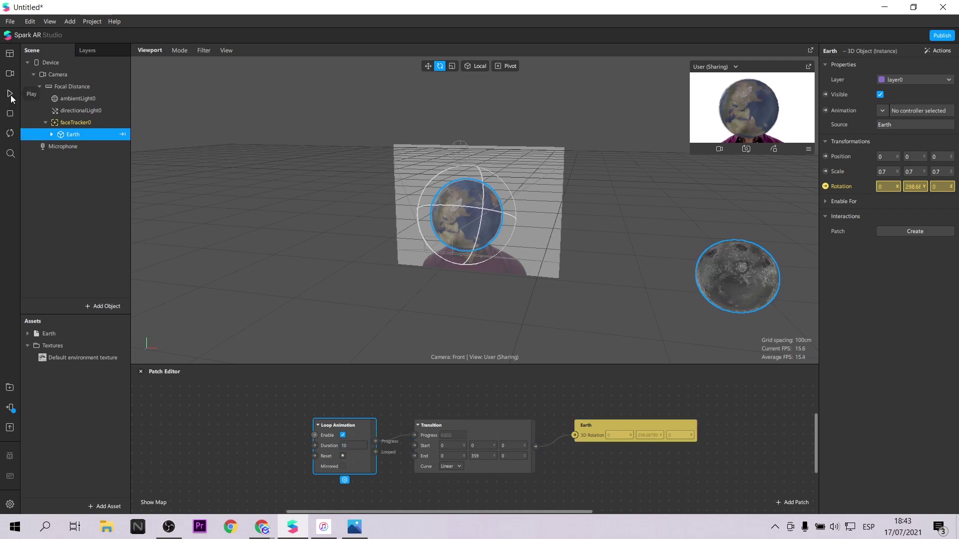
{"action": "left_click", "coordinate": [10, 95]}
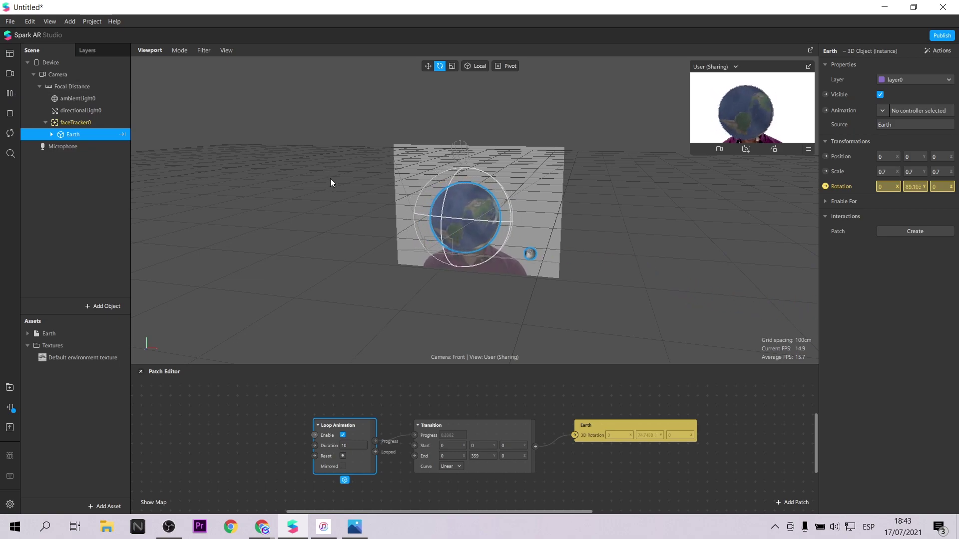
{"action": "scroll", "coordinate": [364, 197], "scroll_direction": "up", "scroll_amount": 3}
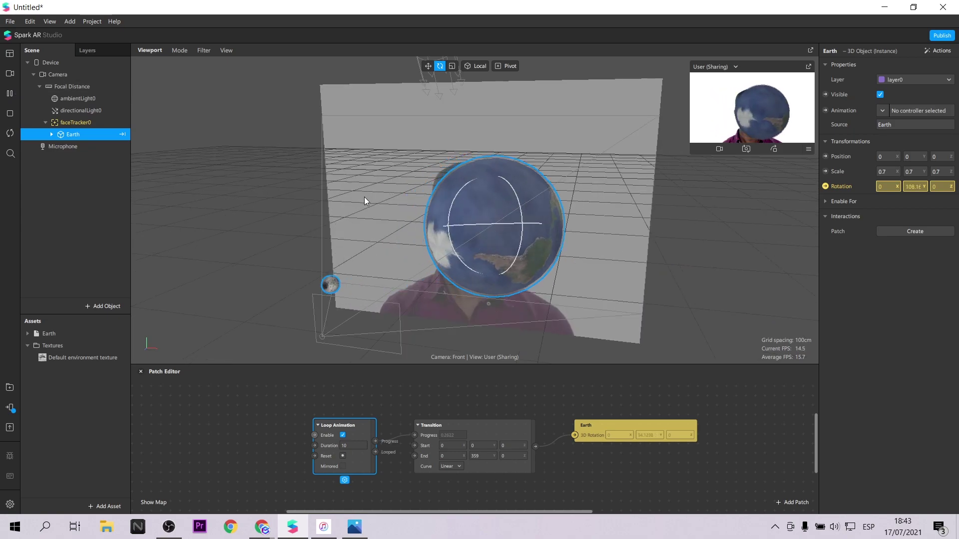
{"action": "left_click", "coordinate": [10, 94]}
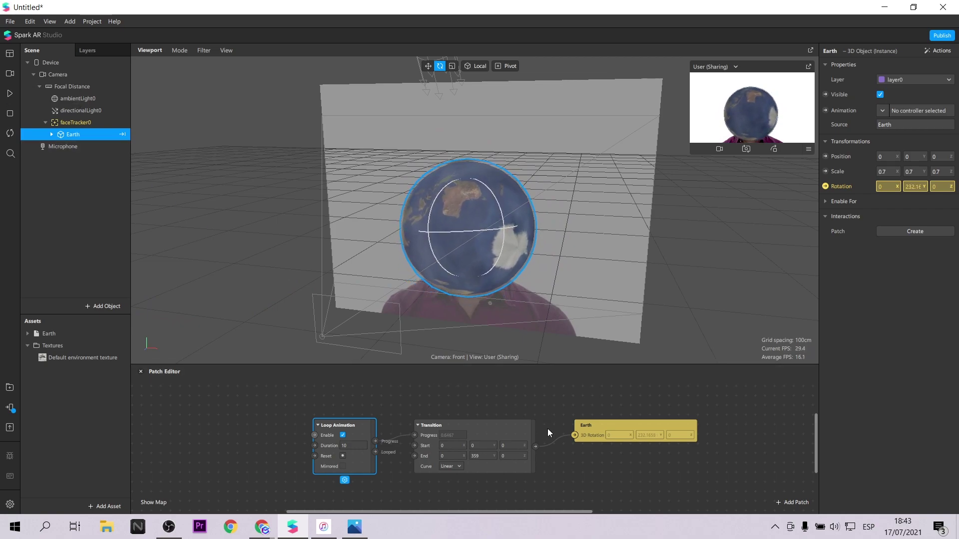
- Set the Transition patch End values to 0, 359, 0 so the Earth spins vertically
{"action": "left_click", "coordinate": [474, 456]}
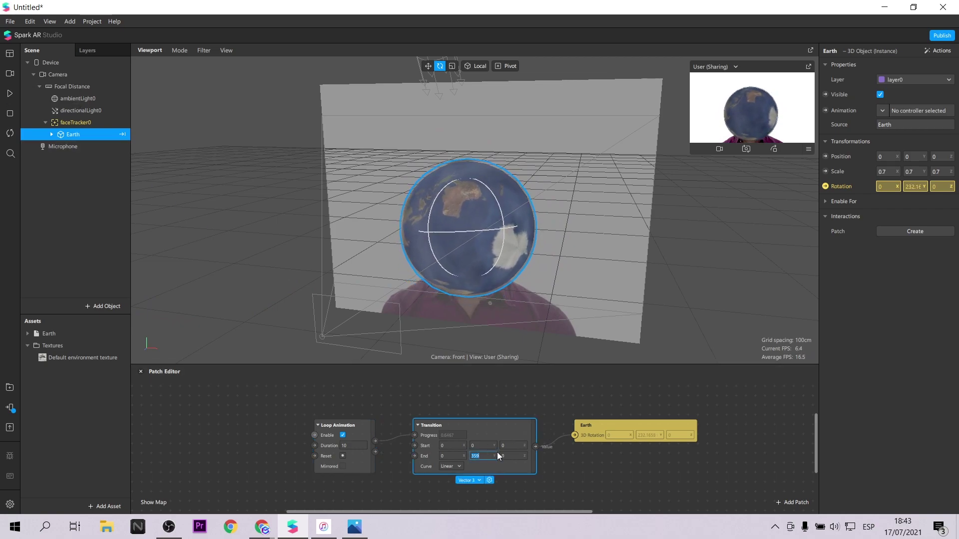
{"action": "left_click", "coordinate": [446, 456]}
{"action": "type", "text": "359"}
{"action": "key", "text": "Return"}
{"action": "left_click", "coordinate": [10, 93]}
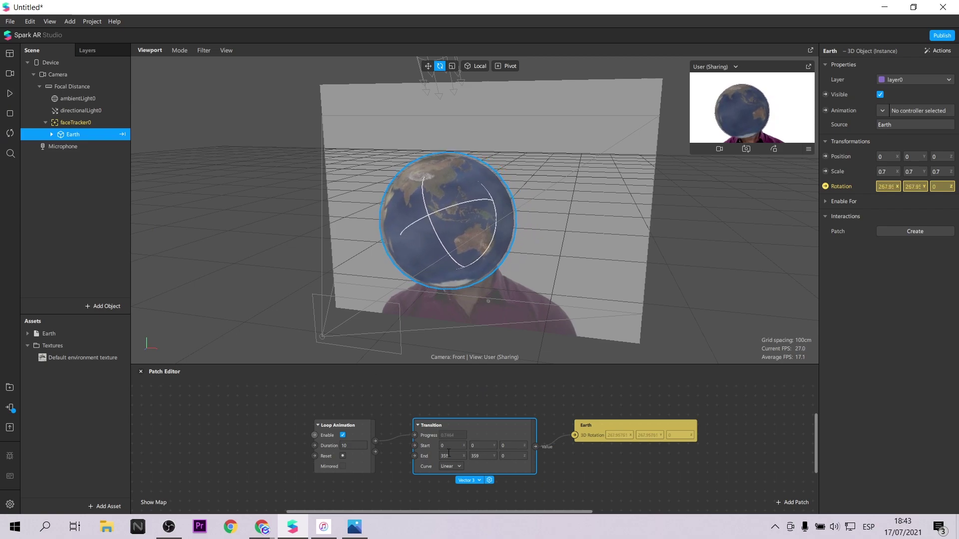
{"action": "key", "text": "Escape"}
{"action": "left_click", "coordinate": [9, 95]}
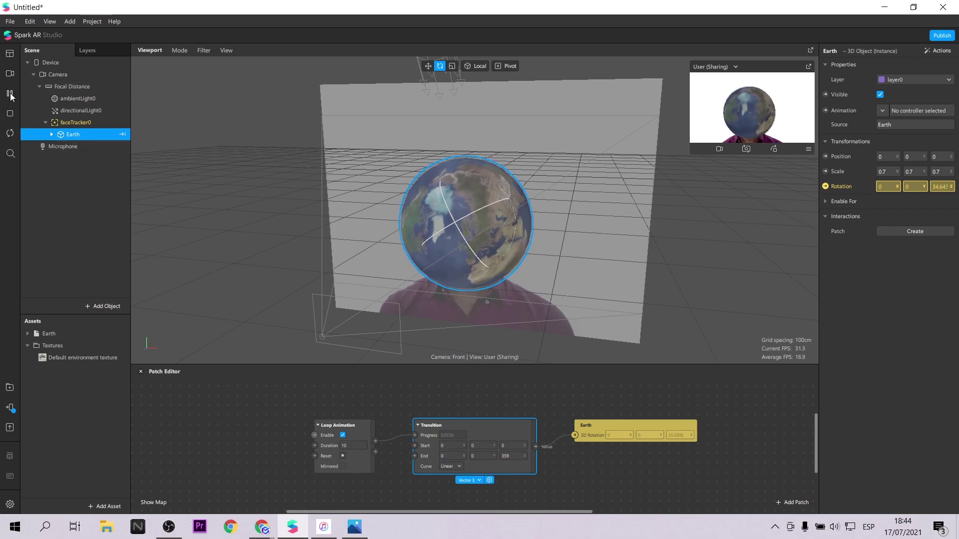
{"action": "type", "text": "359"}
{"action": "key", "text": "Return"}
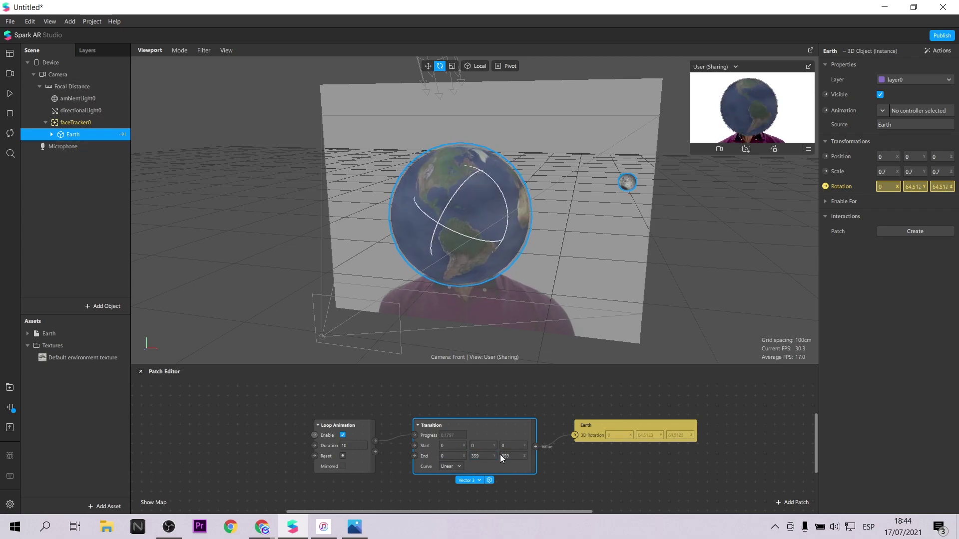
{"action": "type", "text": "0"}
{"action": "key", "text": "Return"}
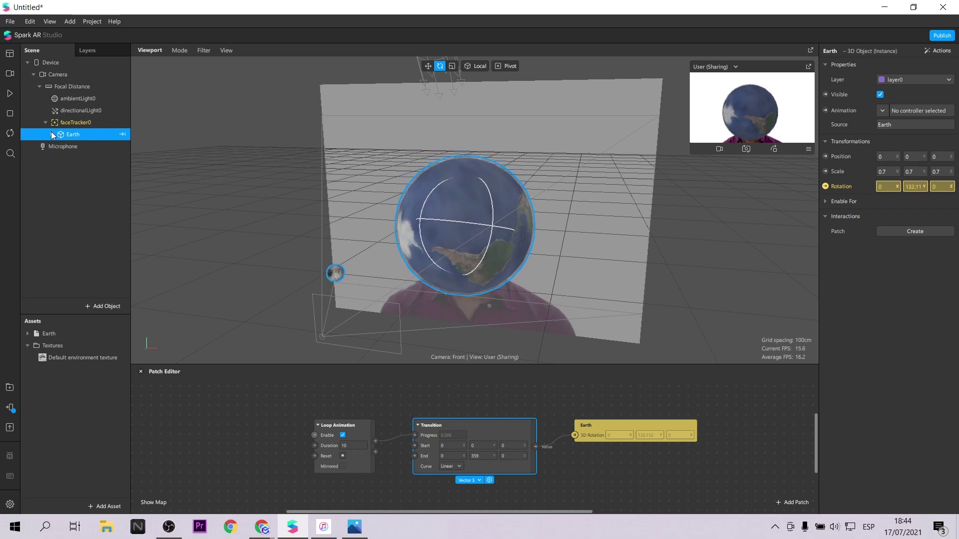
- Expand the Earth's hierarchy to inspect its Clouds part, then collapse it
{"action": "left_click", "coordinate": [51, 133]}
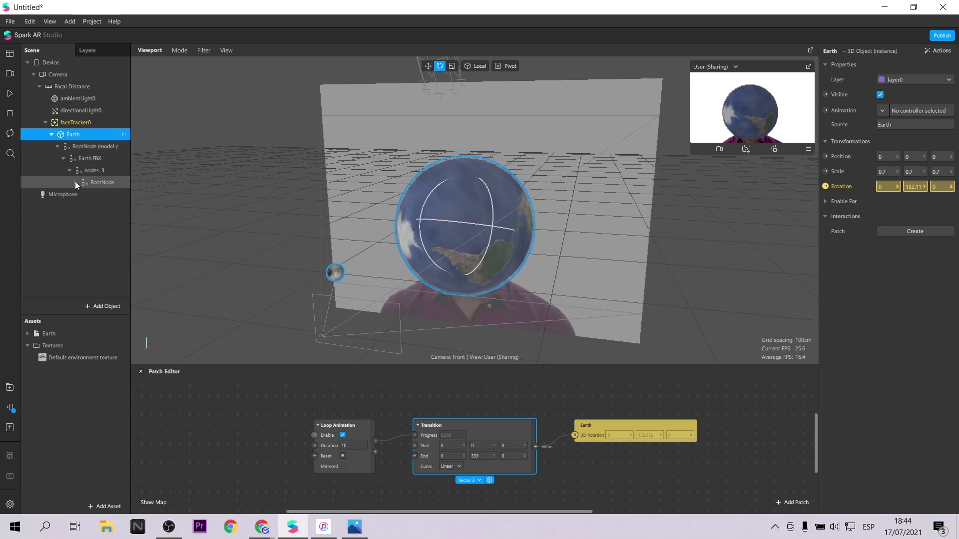
{"action": "left_click", "coordinate": [76, 182]}
{"action": "left_click", "coordinate": [98, 206]}
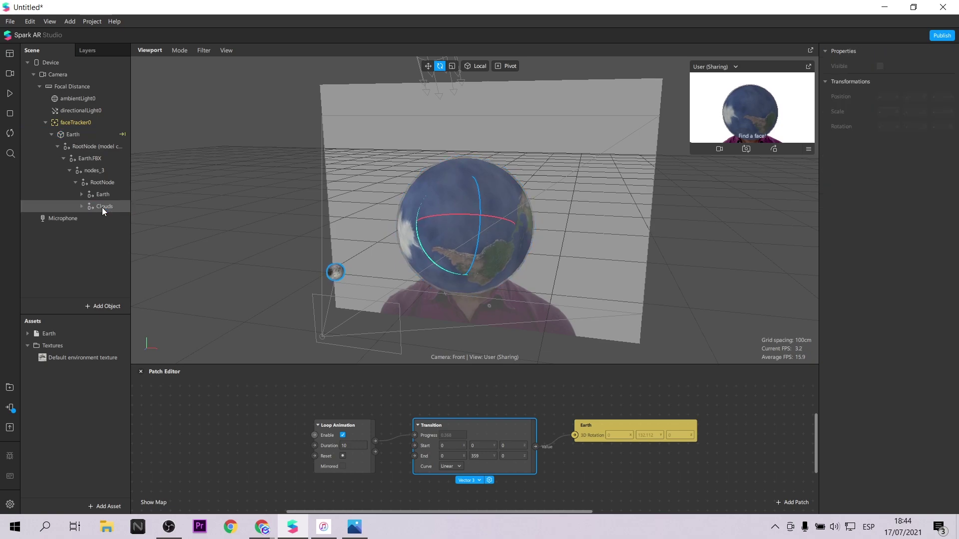
{"action": "left_click", "coordinate": [53, 135]}
- Add nullObject0 under faceTracker0 and move the Earth inside it
{"action": "left_click", "coordinate": [84, 123]}
{"action": "right_click", "coordinate": [83, 122]}
{"action": "mouse_move", "coordinate": [113, 131]}
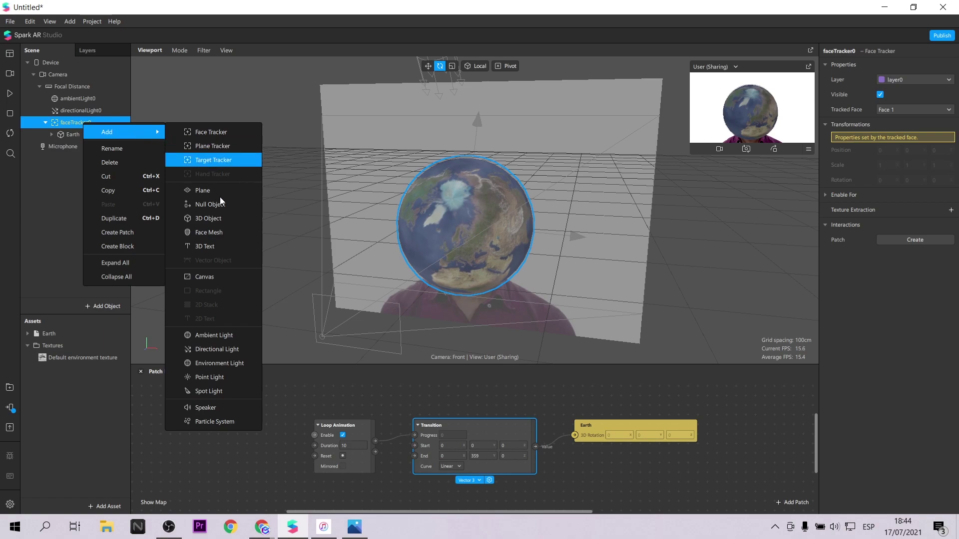
{"action": "left_click", "coordinate": [222, 205]}
{"action": "left_click_drag", "start_coordinate": [73, 133], "coordinate": [97, 151]}
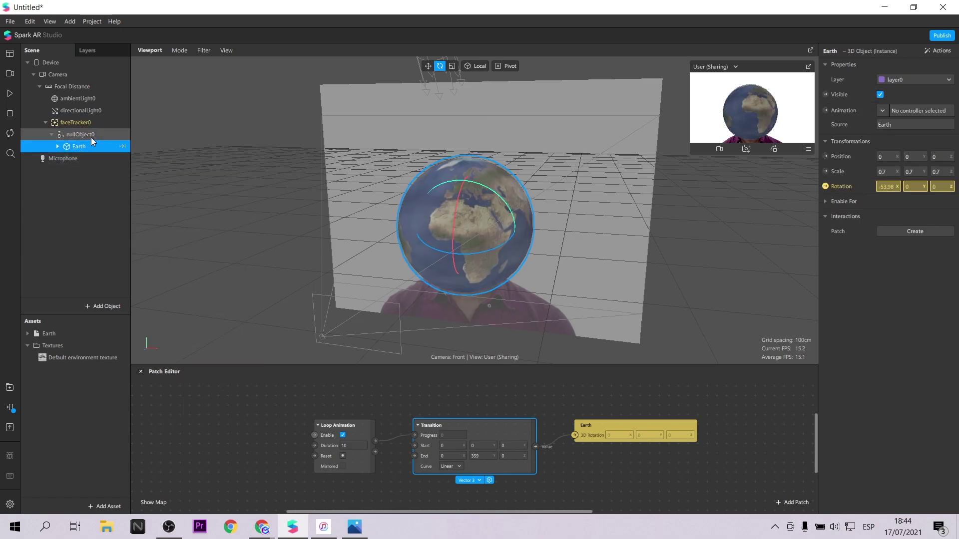
- Tilt nullObject0 slightly and preview the spinning Earth from several angles
{"action": "left_click", "coordinate": [95, 135]}
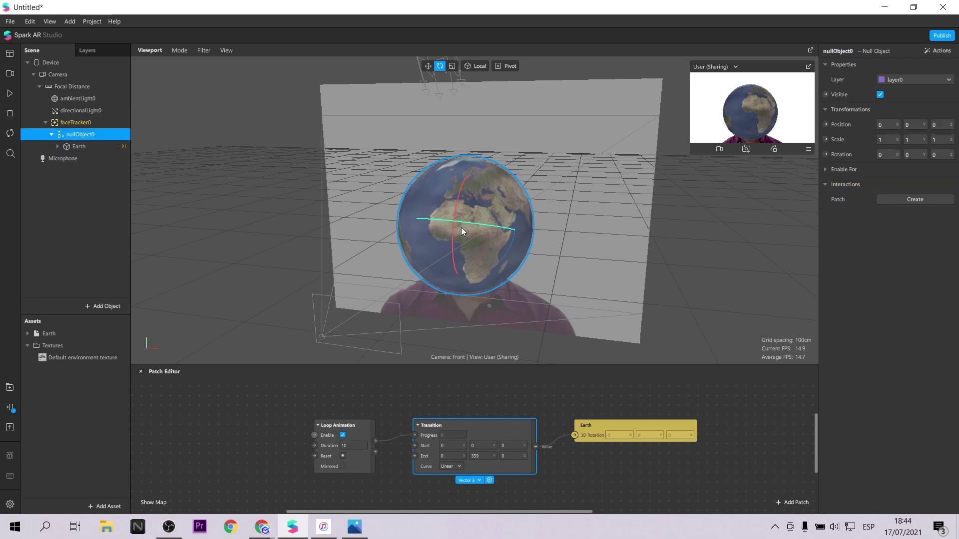
{"action": "left_click_drag", "start_coordinate": [462, 228], "coordinate": [509, 218]}
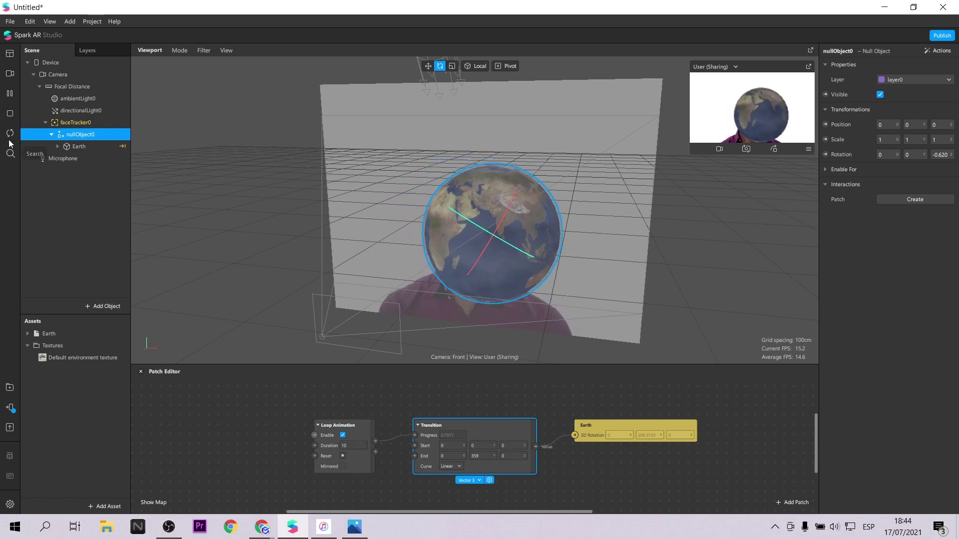
{"action": "left_click_drag", "start_coordinate": [504, 94], "coordinate": [434, 86]}
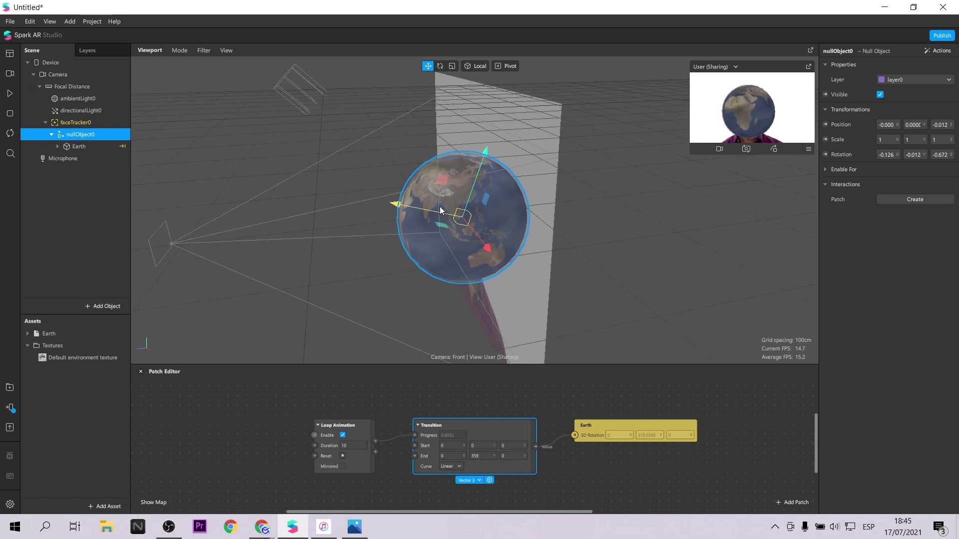
{"action": "left_click", "coordinate": [9, 95]}
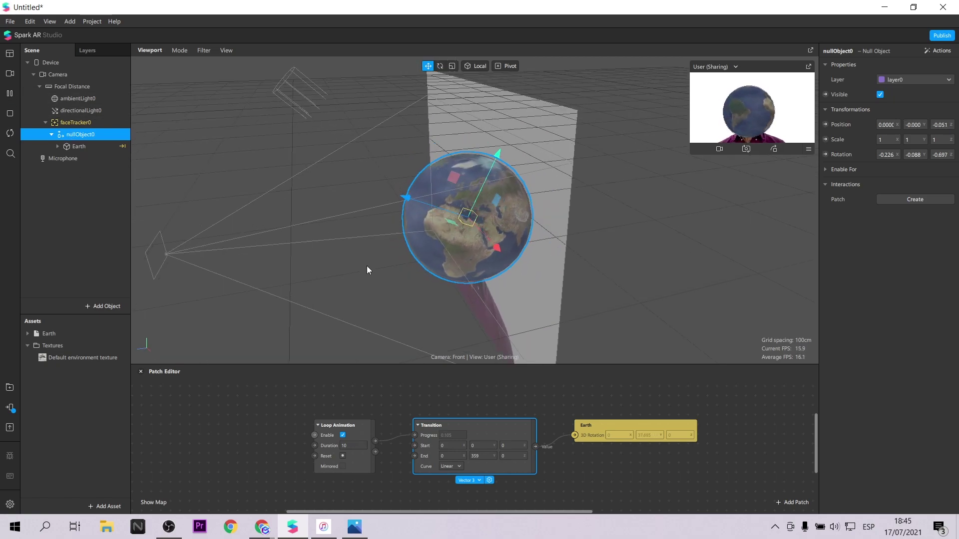
{"action": "left_click_drag", "start_coordinate": [366, 266], "coordinate": [428, 256]}
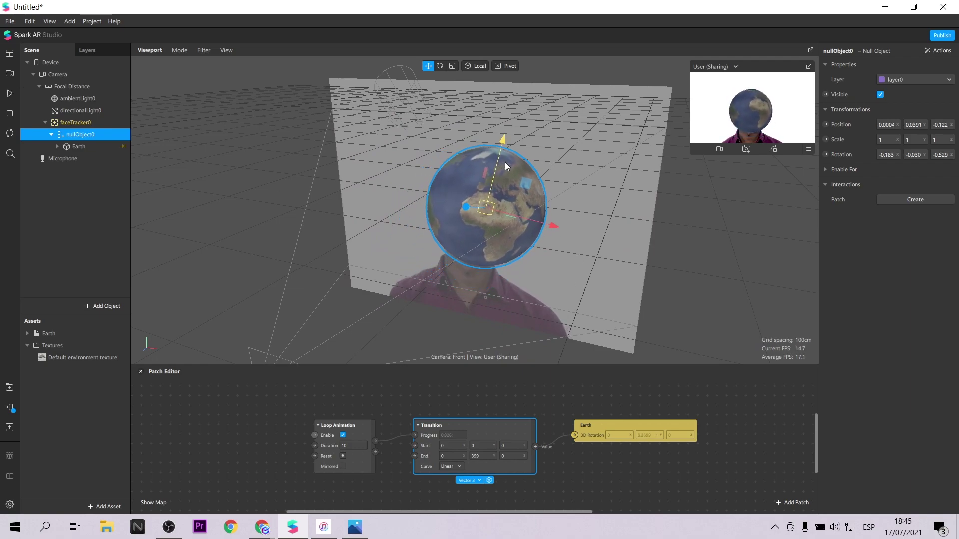
{"action": "left_click_drag", "start_coordinate": [505, 162], "coordinate": [461, 199]}
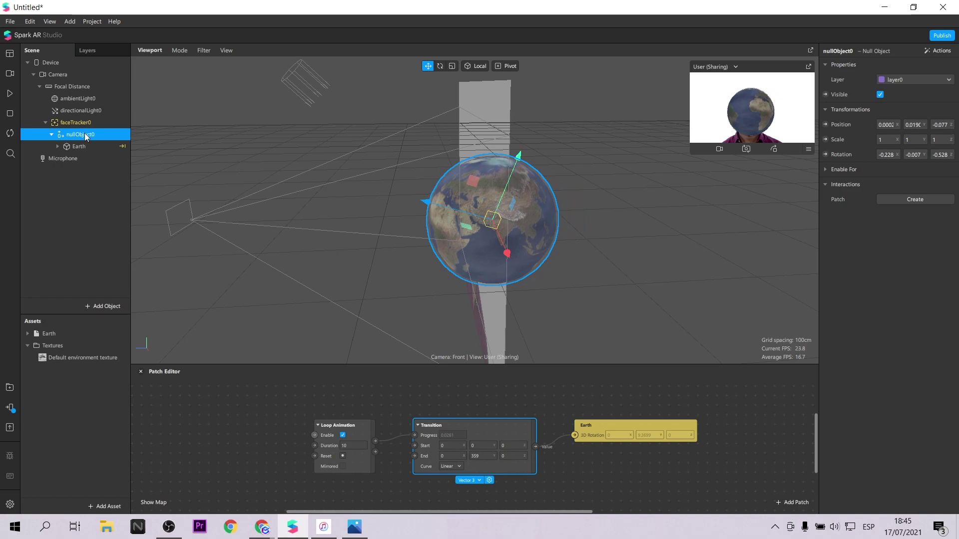
{"action": "left_click", "coordinate": [10, 95]}
{"action": "left_click", "coordinate": [10, 95]}
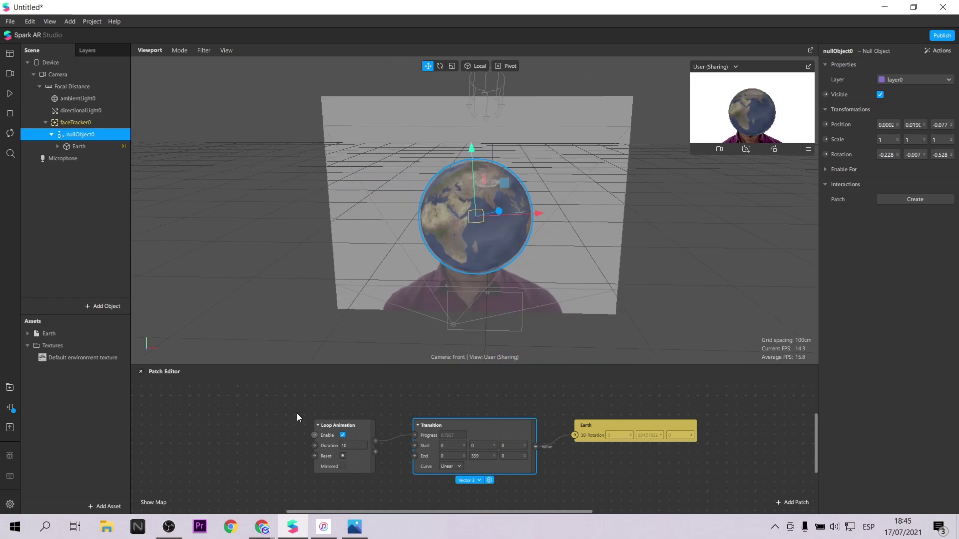
{"action": "scroll", "coordinate": [548, 456], "scroll_direction": "right", "scroll_amount": 5}
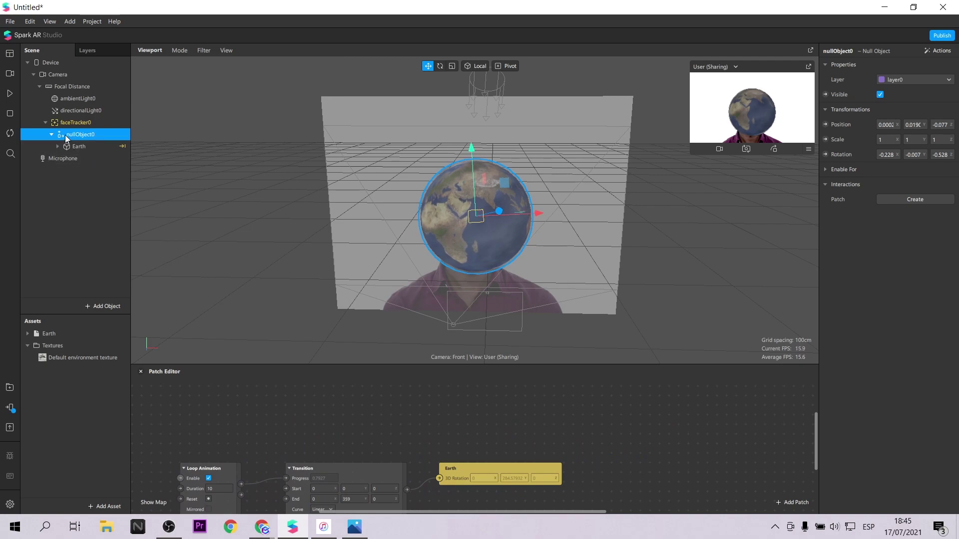
- Search the AR Library for 'sun' and browse several sun 3D model results
{"action": "left_click", "coordinate": [11, 392]}
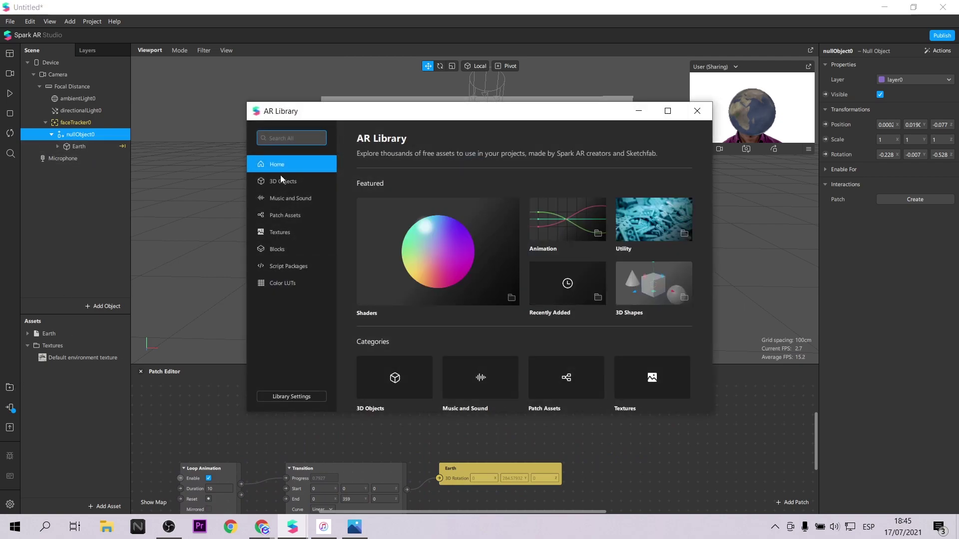
{"action": "type", "text": "sun"}
{"action": "key", "text": "Return"}
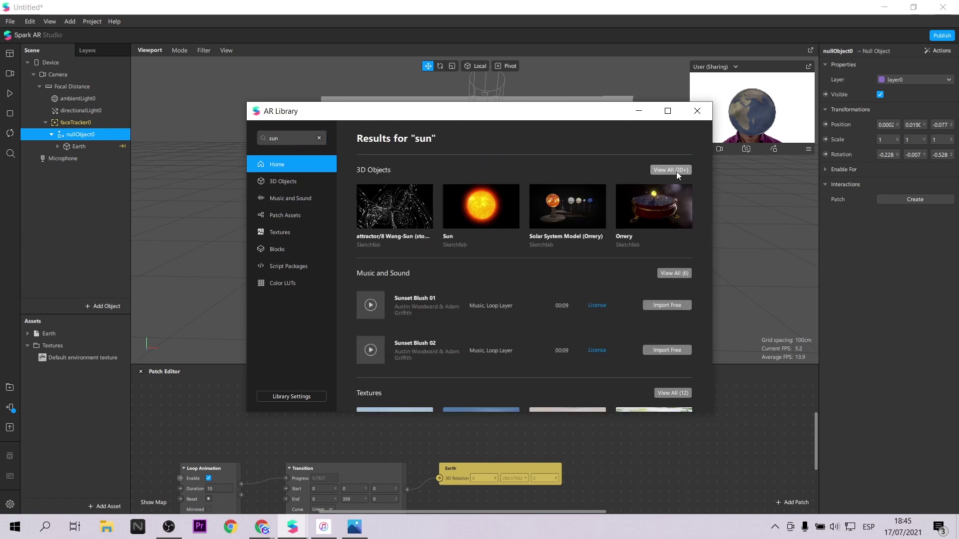
{"action": "left_click", "coordinate": [667, 159]}
{"action": "left_click", "coordinate": [510, 287]}
{"action": "left_click", "coordinate": [361, 136]}
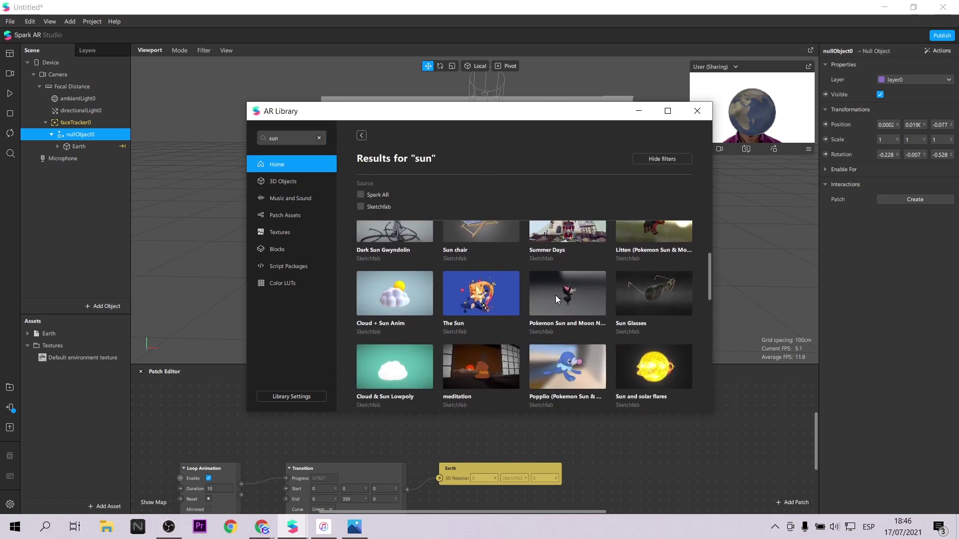
{"action": "left_click", "coordinate": [671, 333]}
{"action": "scroll", "coordinate": [564, 300], "scroll_direction": "down", "scroll_amount": 3}
{"action": "left_click", "coordinate": [559, 353]}
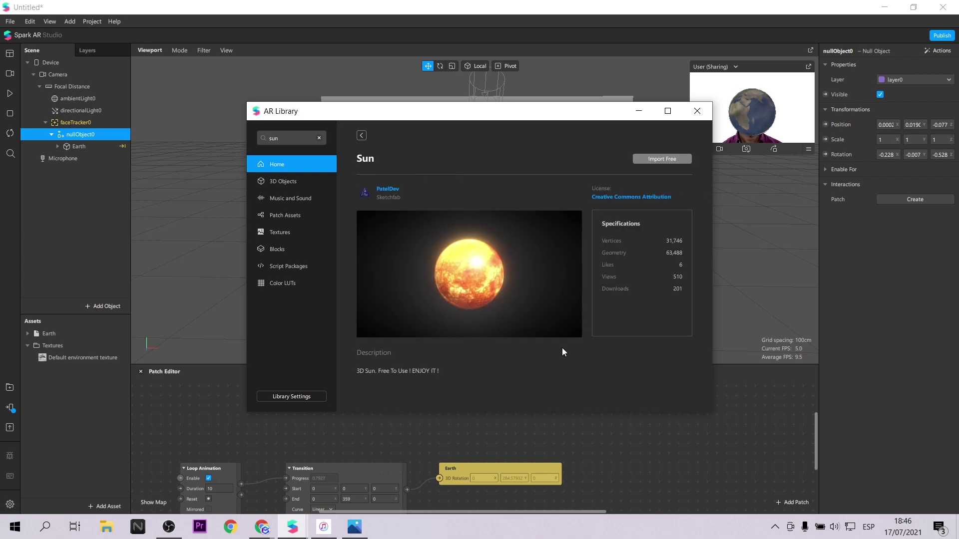
- Open Sun and solar flares, start its free import, and close the library
{"action": "left_click", "coordinate": [362, 135]}
{"action": "left_click", "coordinate": [648, 344]}
{"action": "scroll", "coordinate": [646, 347], "scroll_direction": "down", "scroll_amount": 2}
{"action": "left_click", "coordinate": [559, 282]}
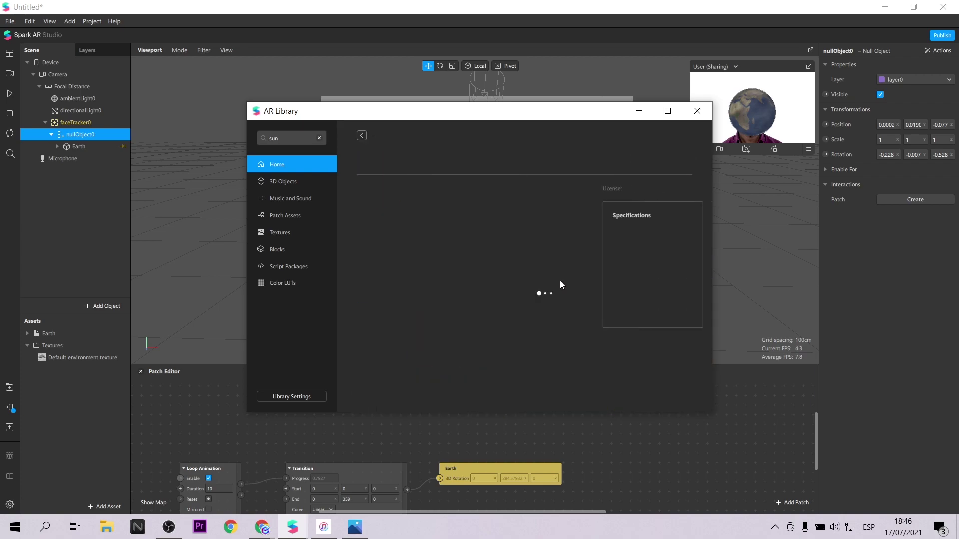
{"action": "left_click", "coordinate": [361, 135]}
{"action": "scroll", "coordinate": [653, 290], "scroll_direction": "up", "scroll_amount": 3}
{"action": "left_click", "coordinate": [653, 290]}
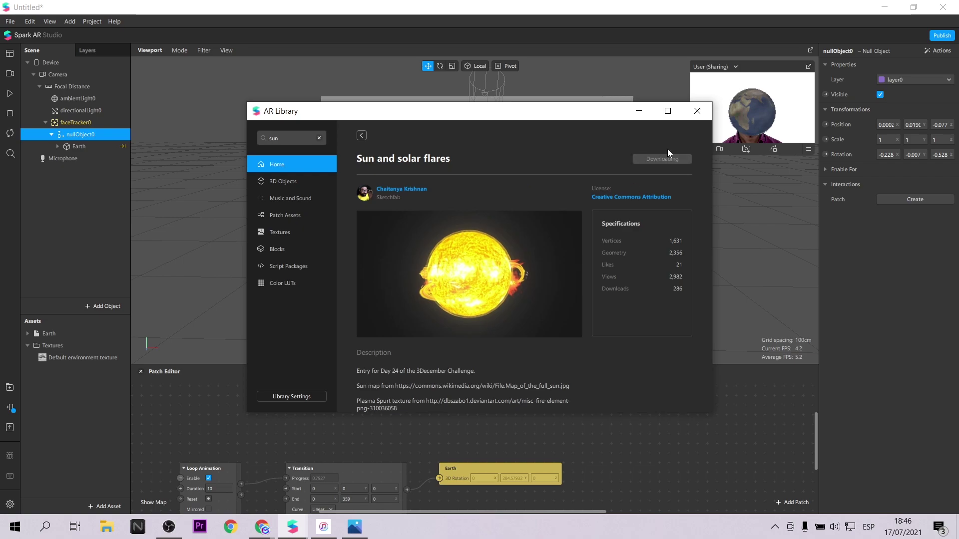
{"action": "left_click", "coordinate": [705, 113]}
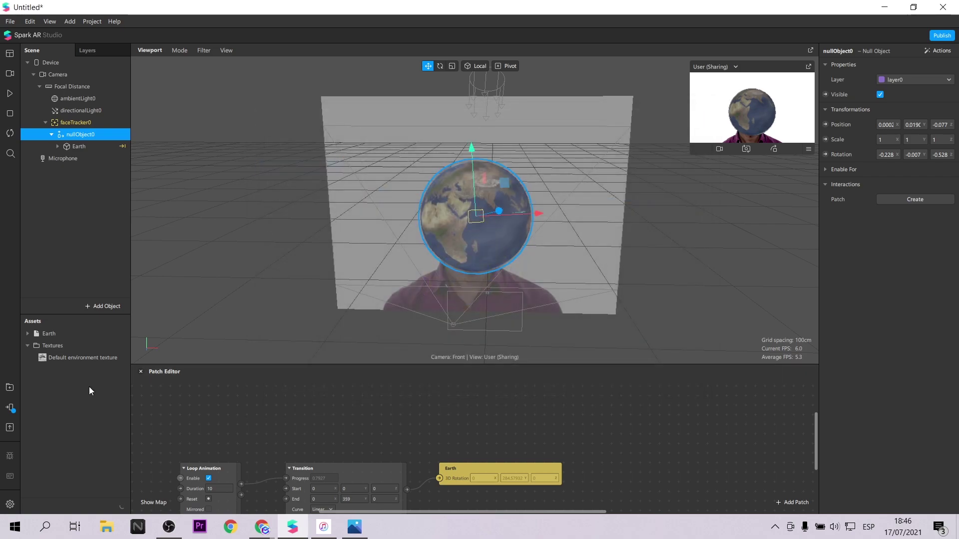
- Add the Sun and solar flares model under nullObject0 beside the Earth
{"action": "left_click_drag", "start_coordinate": [50, 346], "coordinate": [121, 208]}
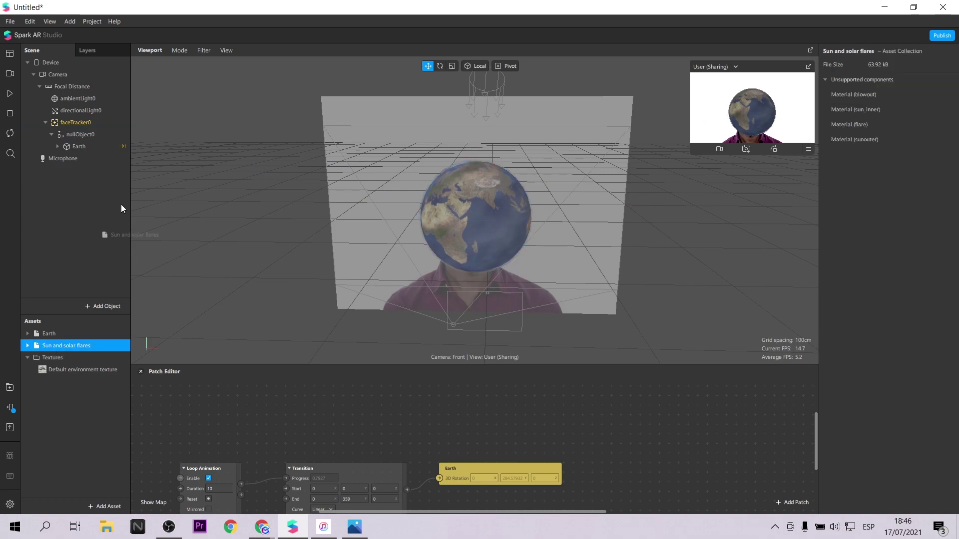
{"action": "left_click_drag", "start_coordinate": [98, 136], "coordinate": [89, 133]}
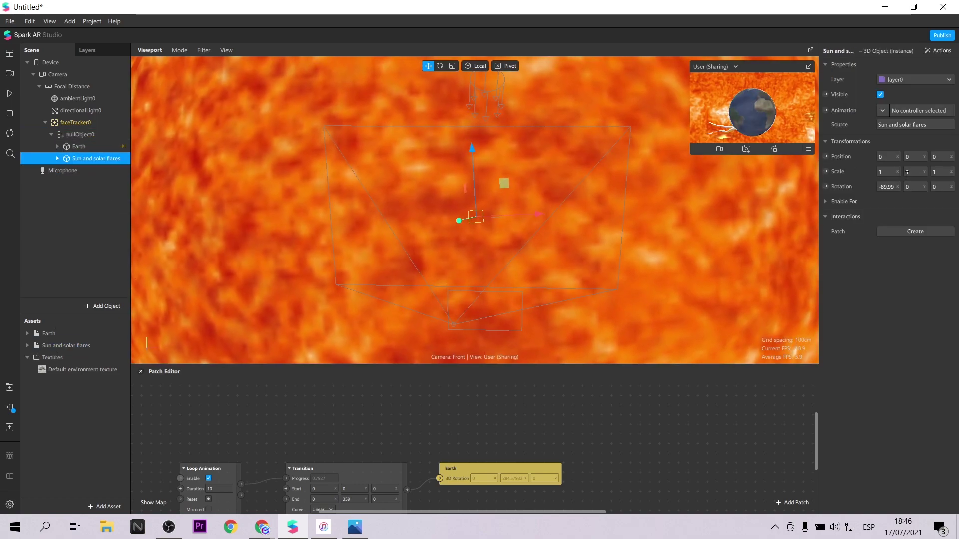
{"action": "double_click", "coordinate": [887, 171]}
{"action": "type", "text": "0.1"}
{"action": "key", "text": "Return"}
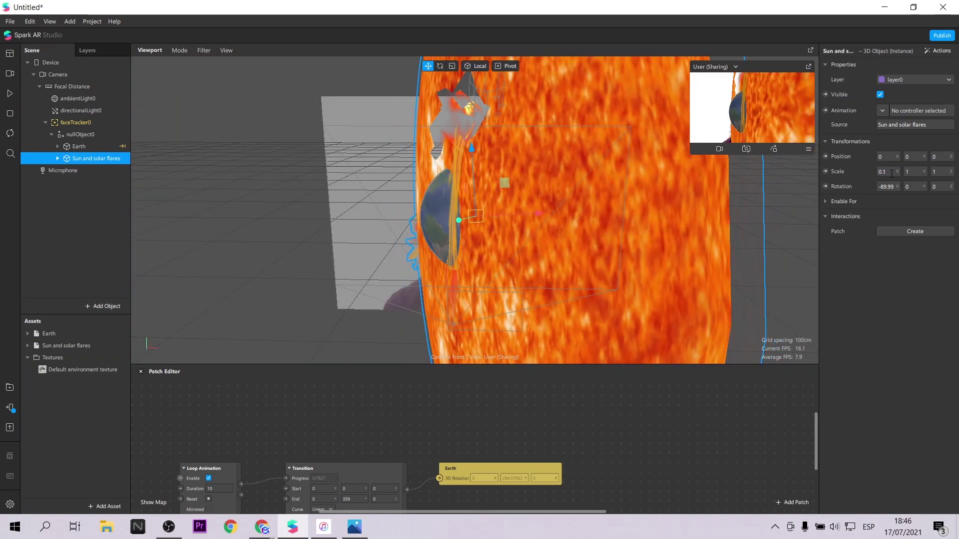
- Scale the Sun to 0.2 on X, Y and Z and move it right of the Earth
{"action": "left_click_drag", "start_coordinate": [549, 215], "coordinate": [664, 205]}
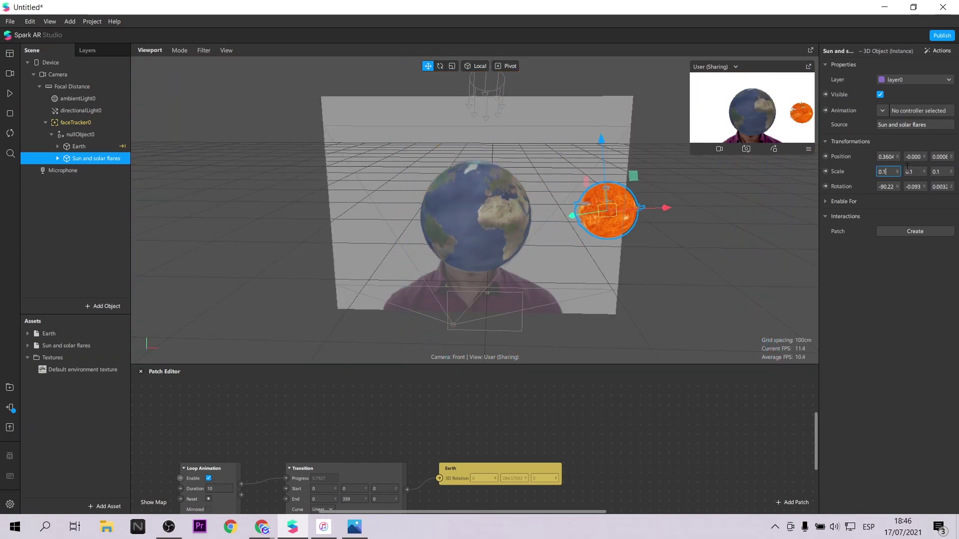
{"action": "type", "text": "0.2"}
{"action": "key", "text": "Tab"}
{"action": "type", "text": "0.2"}
{"action": "key", "text": "Tab"}
{"action": "type", "text": "0.2"}
{"action": "key", "text": "Return"}
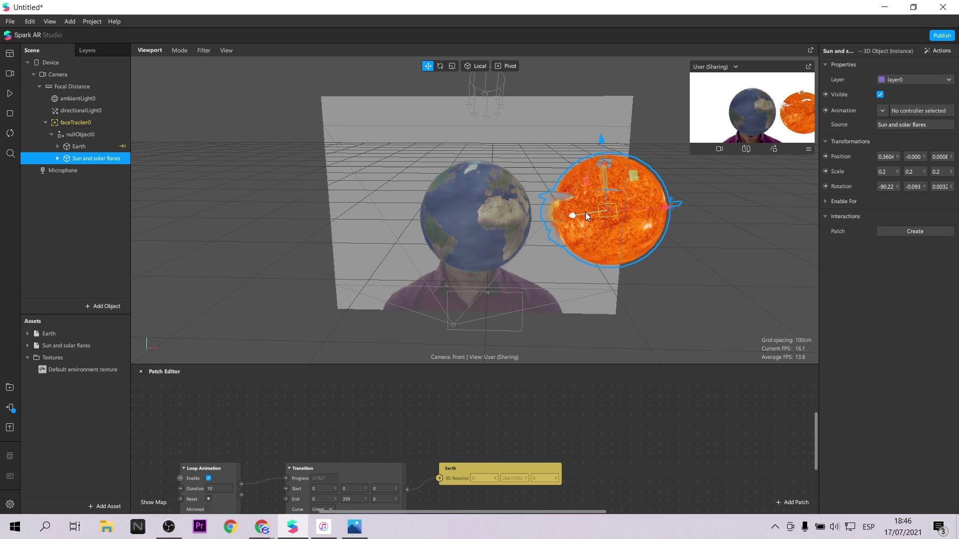
{"action": "mouse_move", "coordinate": [587, 215]}
{"action": "left_mouse_down"}
{"action": "mouse_move", "coordinate": [702, 217]}
{"action": "mouse_move", "coordinate": [686, 216]}
{"action": "left_mouse_up"}
{"action": "scroll", "coordinate": [889, 171], "scroll_direction": "down", "scroll_amount": 1}
{"action": "type", "text": "0.1"}
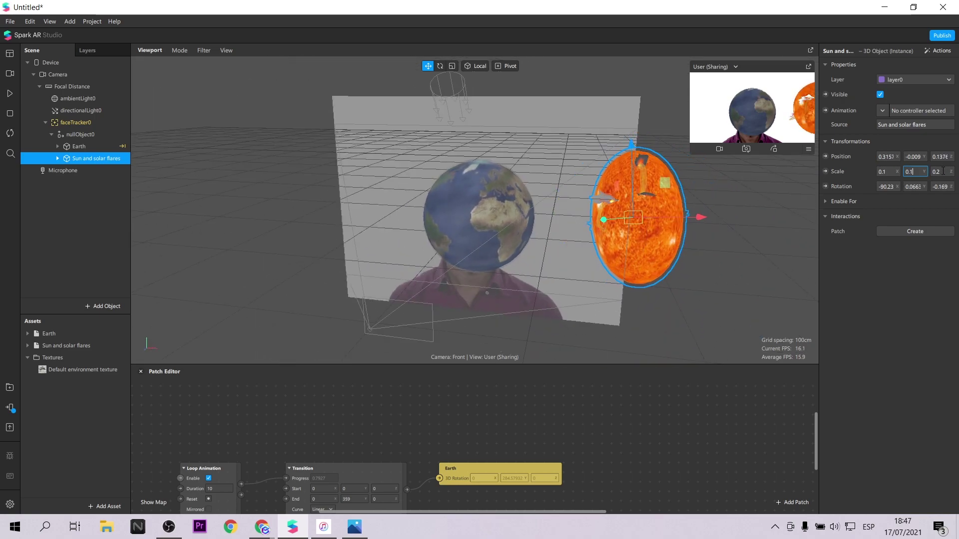
{"action": "key", "text": "Return"}
- Orbit the view to check the Sun's position next to the Earth
{"action": "left_click", "coordinate": [79, 146]}
{"action": "scroll", "coordinate": [891, 171], "scroll_direction": "down", "scroll_amount": 3}
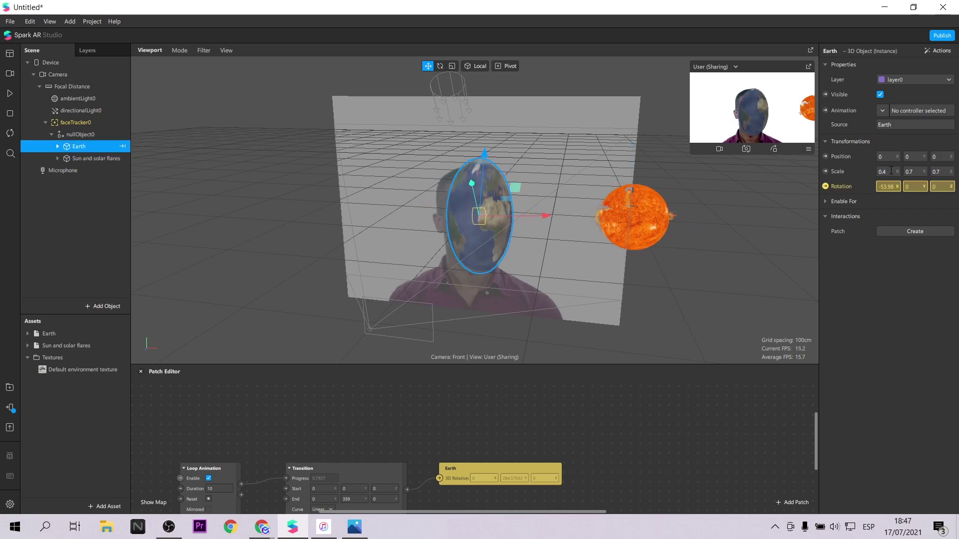
{"action": "left_click", "coordinate": [659, 216]}
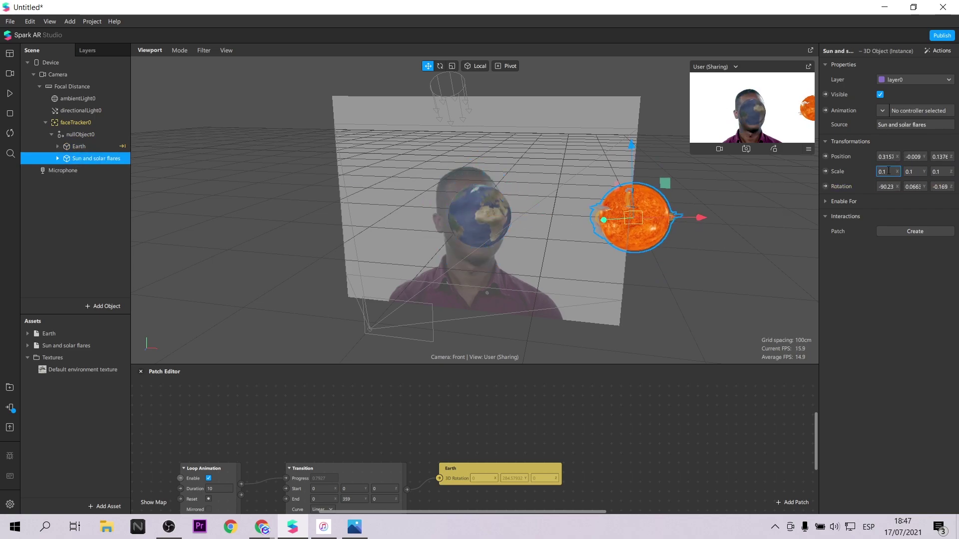
{"action": "scroll", "coordinate": [889, 172], "scroll_direction": "up", "scroll_amount": 1}
{"action": "scroll", "coordinate": [914, 171], "scroll_direction": "up", "scroll_amount": 2}
{"action": "right_click_drag", "start_coordinate": [719, 215], "coordinate": [697, 261]}
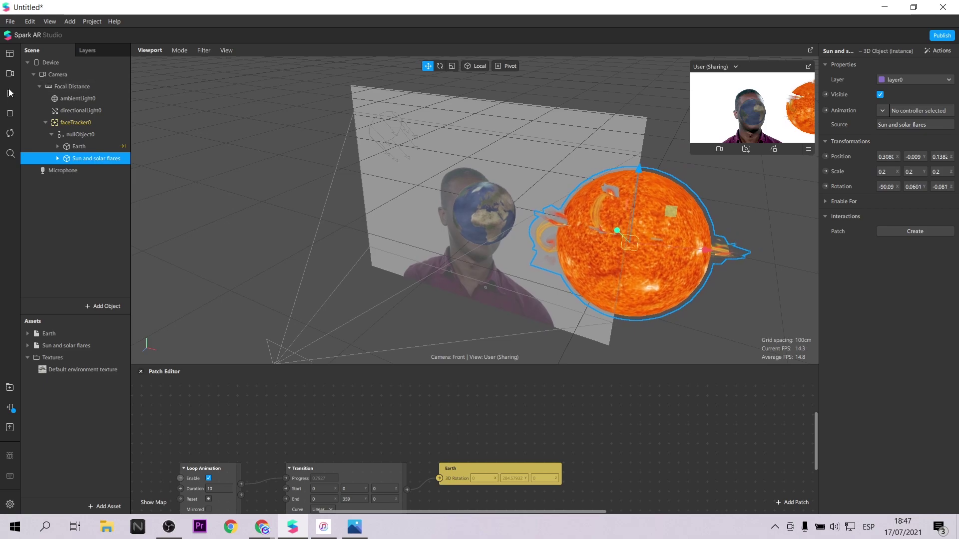
{"action": "right_click_drag", "start_coordinate": [401, 221], "coordinate": [472, 208]}
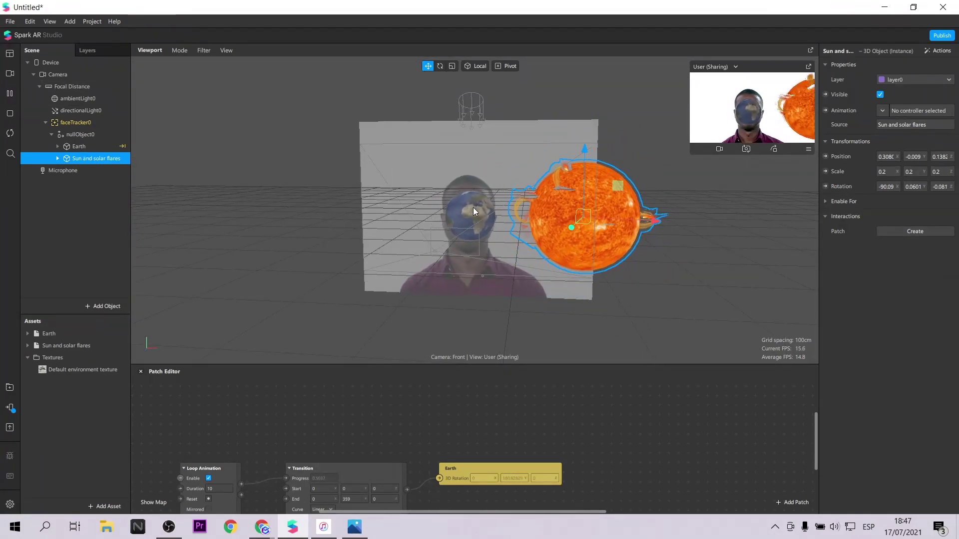
{"action": "scroll", "coordinate": [473, 208], "scroll_direction": "up", "scroll_amount": 3}
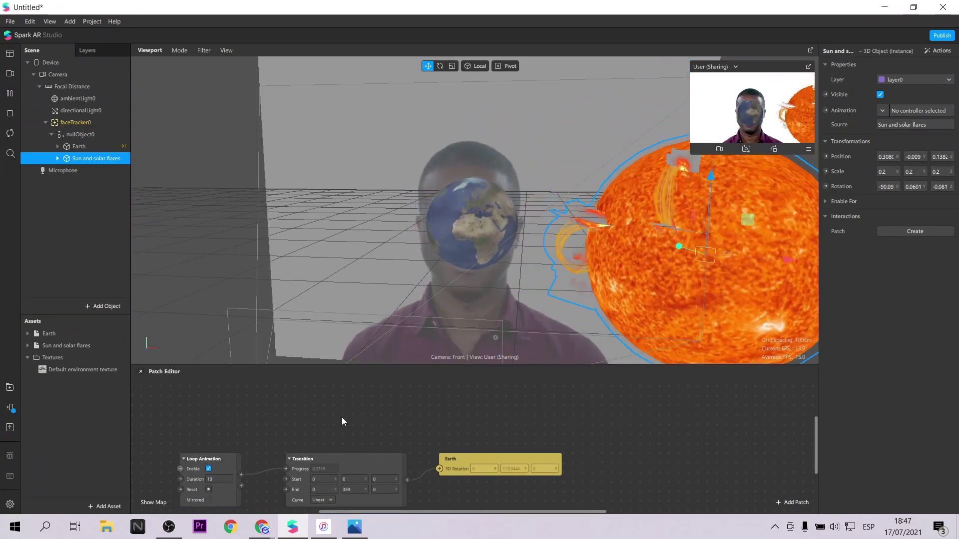
- Rotate nullObject0 so the Sun swings up and to the right of the Earth
{"action": "left_click", "coordinate": [79, 147]}
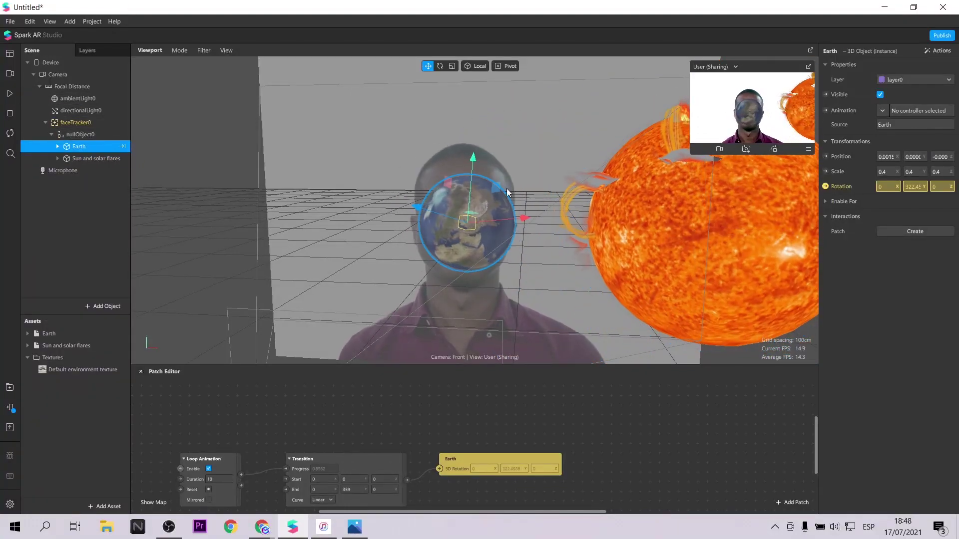
{"action": "key", "text": "e"}
{"action": "left_click", "coordinate": [94, 134]}
{"action": "left_click_drag", "start_coordinate": [515, 223], "coordinate": [512, 198]}
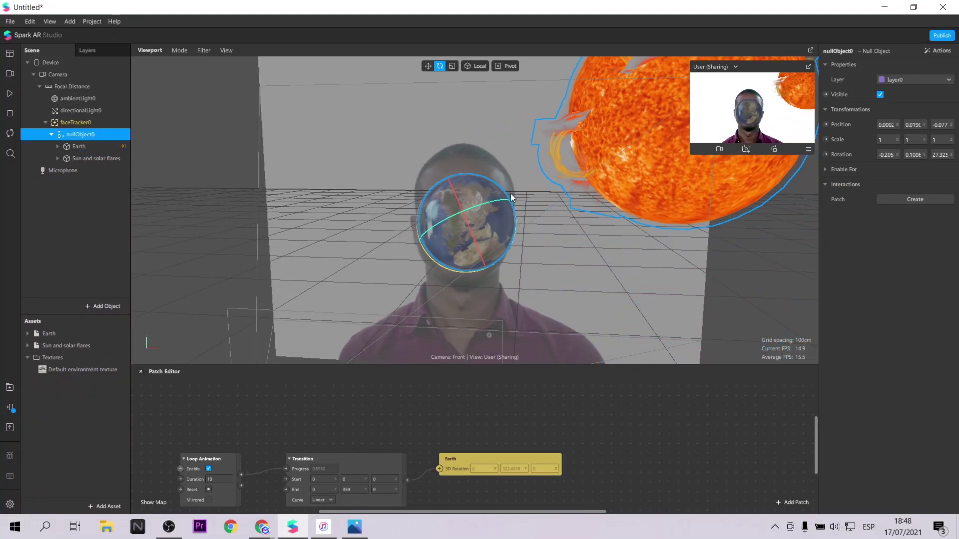
{"action": "left_click", "coordinate": [571, 128]}
{"action": "scroll", "coordinate": [571, 128], "scroll_direction": "down", "scroll_amount": 3}
{"action": "left_click", "coordinate": [427, 66]}
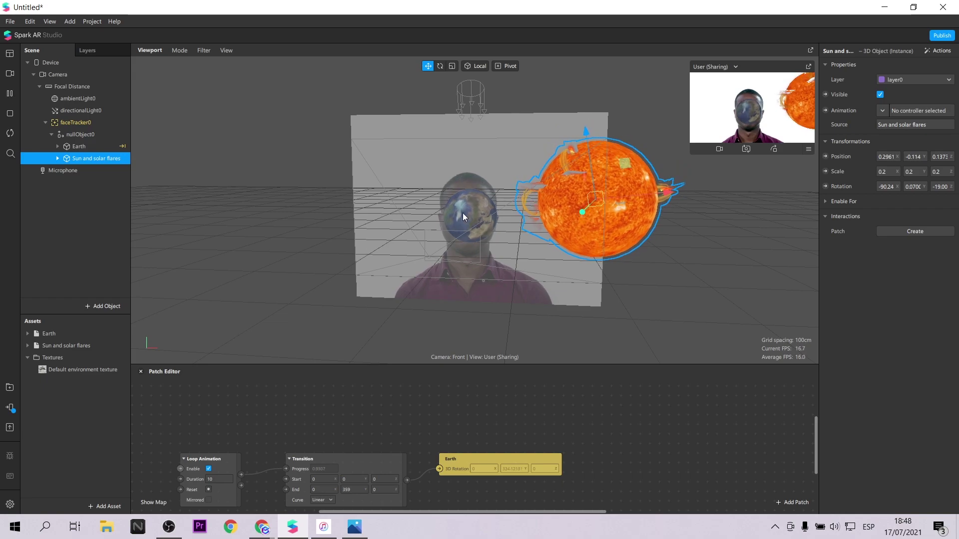
{"action": "scroll", "coordinate": [462, 212], "scroll_direction": "up", "scroll_amount": 5}
{"action": "scroll", "coordinate": [525, 221], "scroll_direction": "down", "scroll_amount": 4}
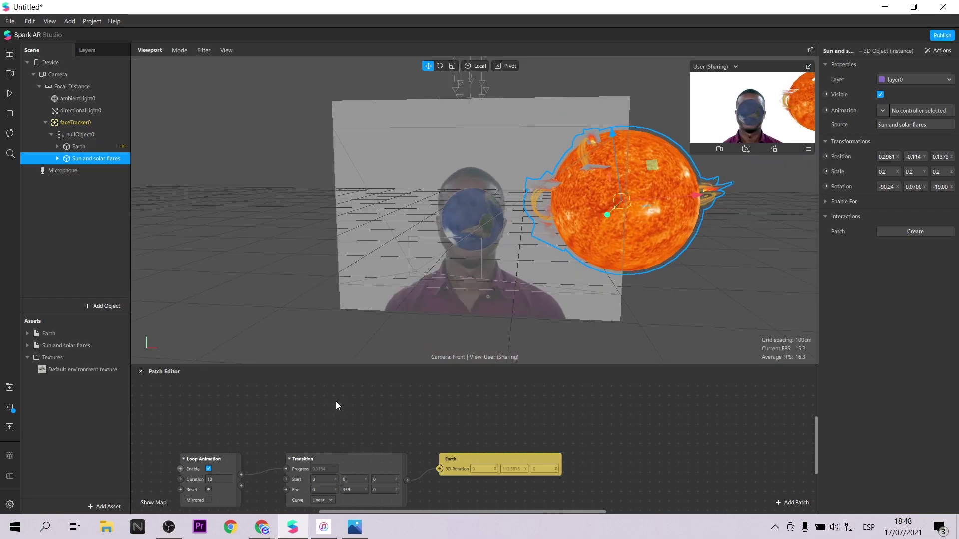
- Find The Moon in the AR Library's 'moon' results and import it for free
{"action": "left_click", "coordinate": [10, 388]}
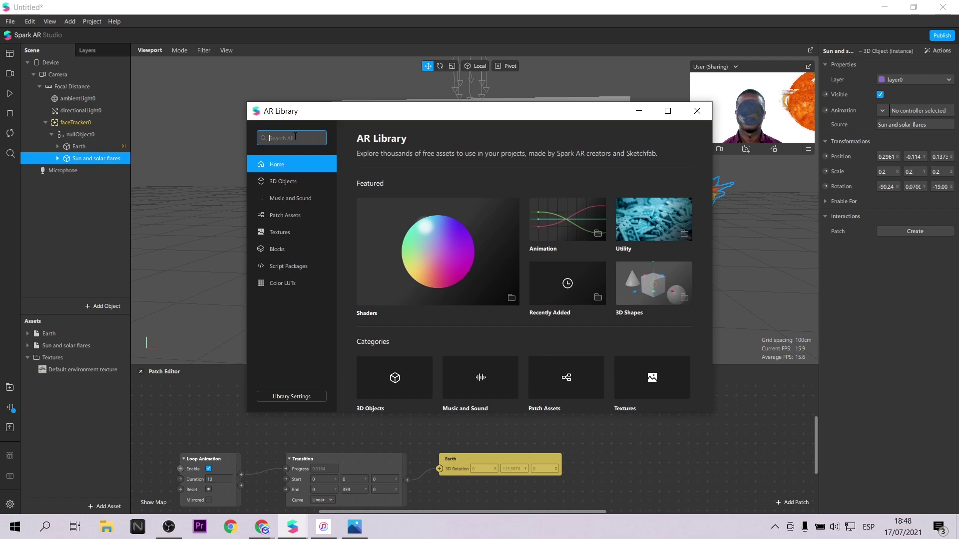
{"action": "type", "text": "moon"}
{"action": "key", "text": "Return"}
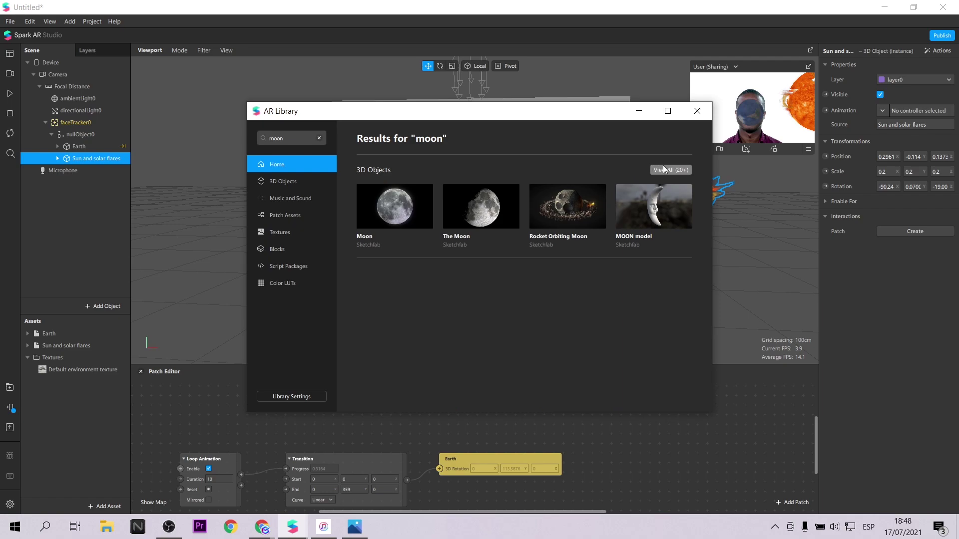
{"action": "left_click", "coordinate": [669, 161]}
{"action": "left_click", "coordinate": [392, 265]}
{"action": "left_click", "coordinate": [361, 135]}
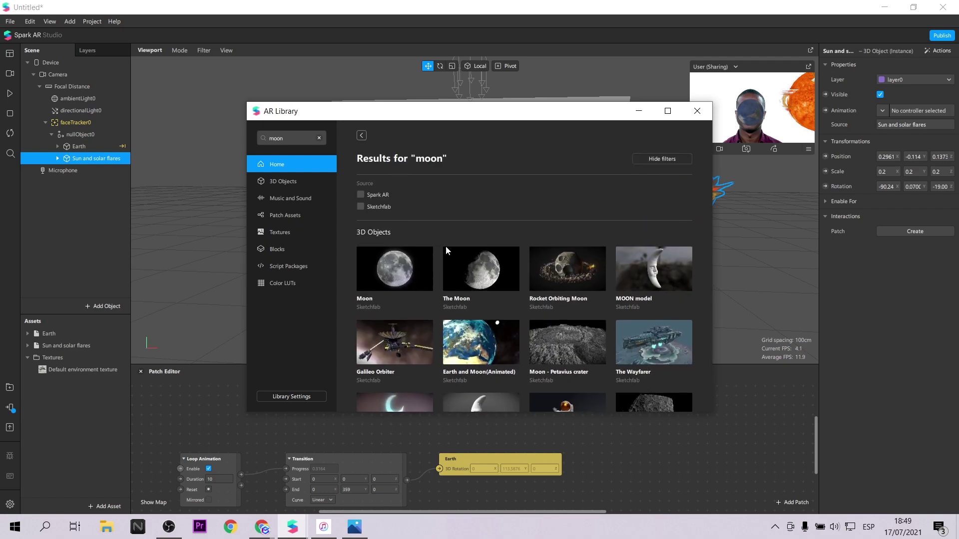
{"action": "left_click", "coordinate": [490, 253]}
{"action": "left_click", "coordinate": [646, 165]}
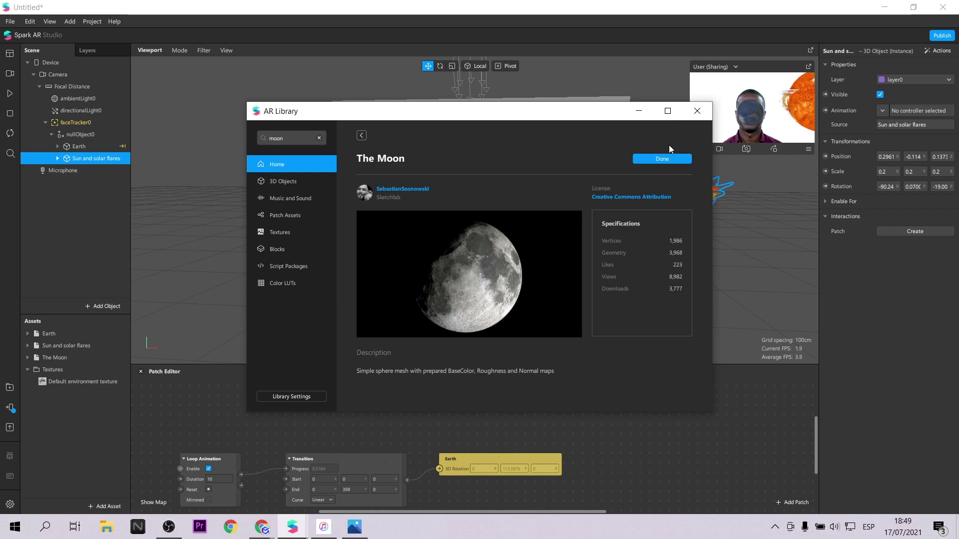
- Add The Moon under nullObject0 and scale it to 0.3 on every axis
{"action": "mouse_move", "coordinate": [69, 356]}
{"action": "left_mouse_down"}
{"action": "mouse_move", "coordinate": [109, 134]}
{"action": "mouse_move", "coordinate": [101, 131]}
{"action": "left_mouse_up"}
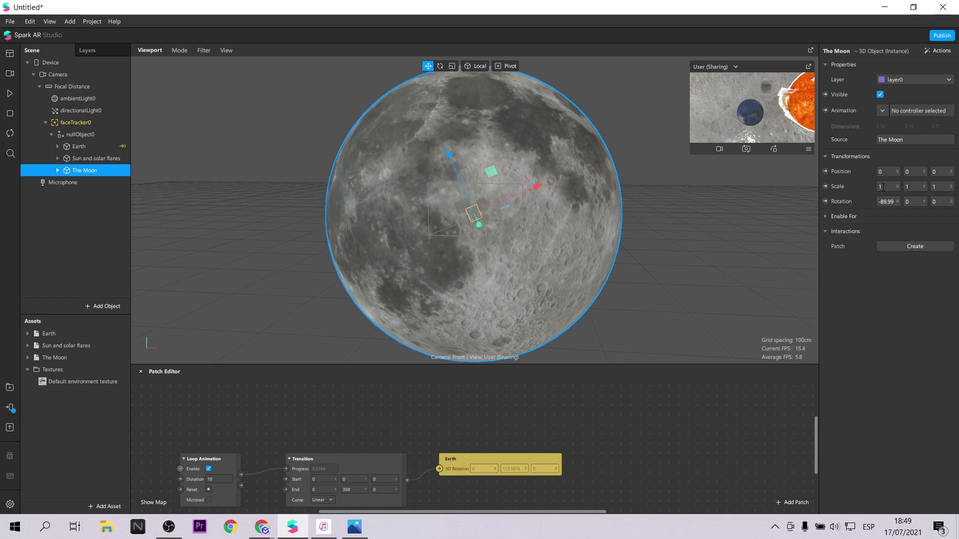
{"action": "type", "text": "0.3"}
{"action": "key", "text": "Tab"}
{"action": "type", "text": "0.3"}
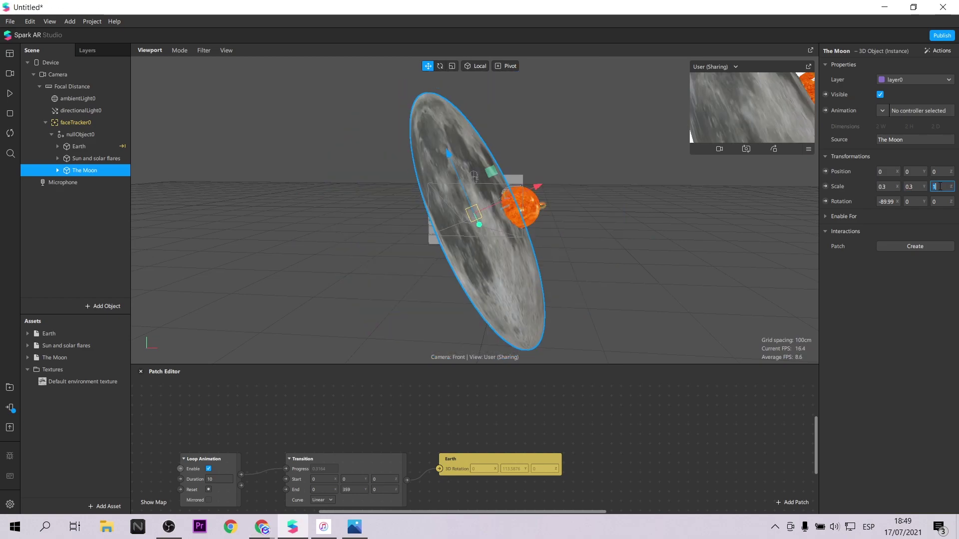
{"action": "key", "text": "Tab"}
{"action": "type", "text": "0.3"}
- Reduce The Moon's scale to 0.1 on X, Y and Z
{"action": "left_click_drag", "start_coordinate": [889, 188], "coordinate": [894, 187]}
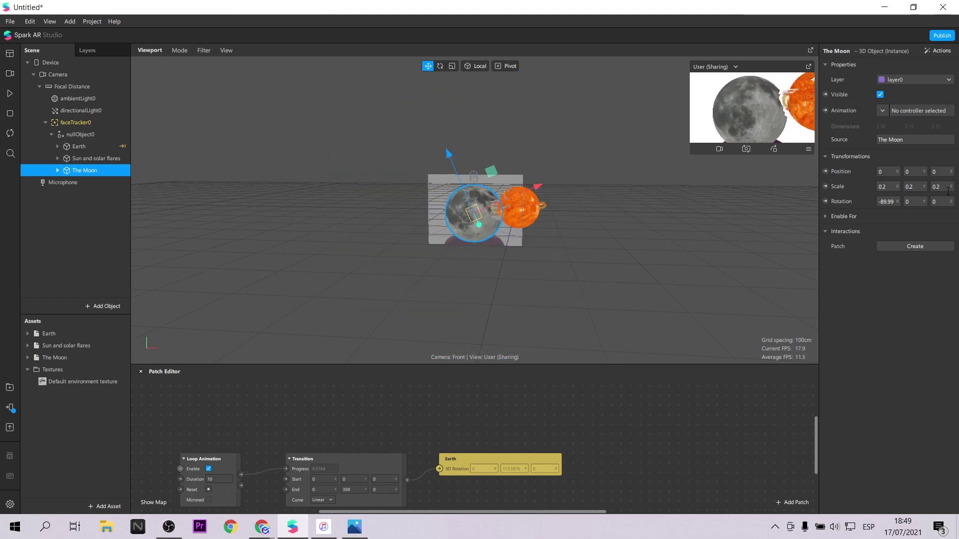
{"action": "left_click", "coordinate": [888, 187]}
{"action": "type", "text": "0.1"}
{"action": "key", "text": "Tab"}
{"action": "type", "text": "0.1"}
{"action": "key", "text": "Tab"}
{"action": "type", "text": "0.1"}
- Move The Moon off the face to the right and settle its scale at 0.07
{"action": "scroll", "coordinate": [568, 229], "scroll_direction": "up", "scroll_amount": 5}
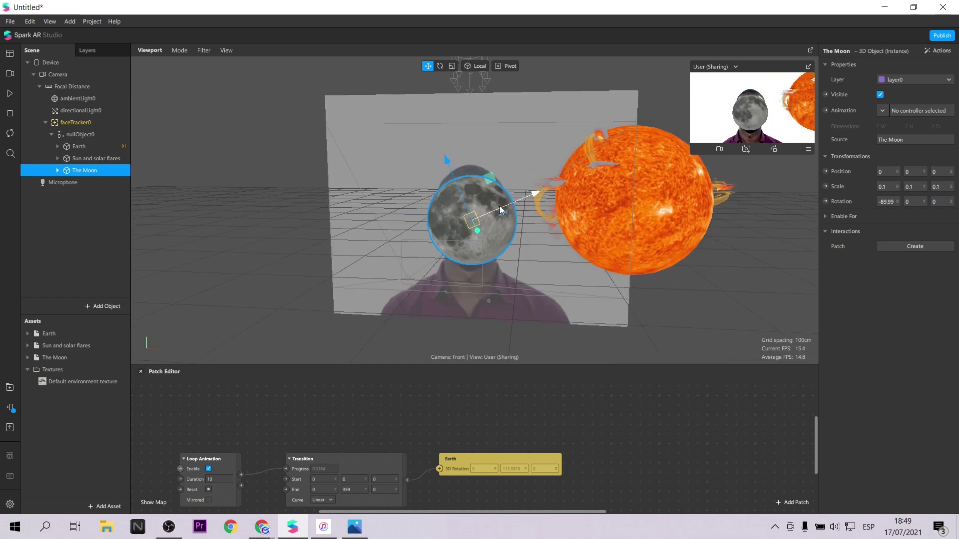
{"action": "left_click_drag", "start_coordinate": [451, 174], "coordinate": [566, 166]}
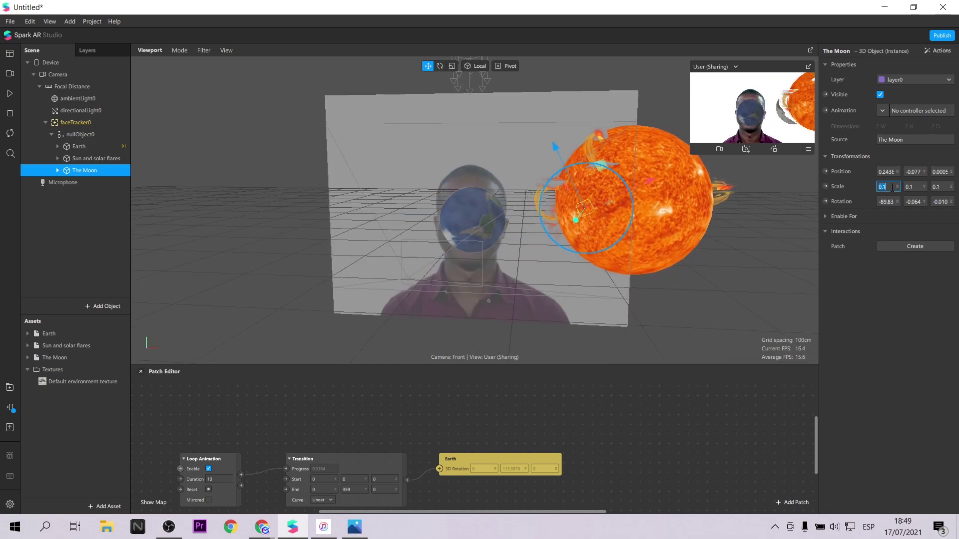
{"action": "type", "text": "0.07"}
{"action": "key", "text": "Return"}
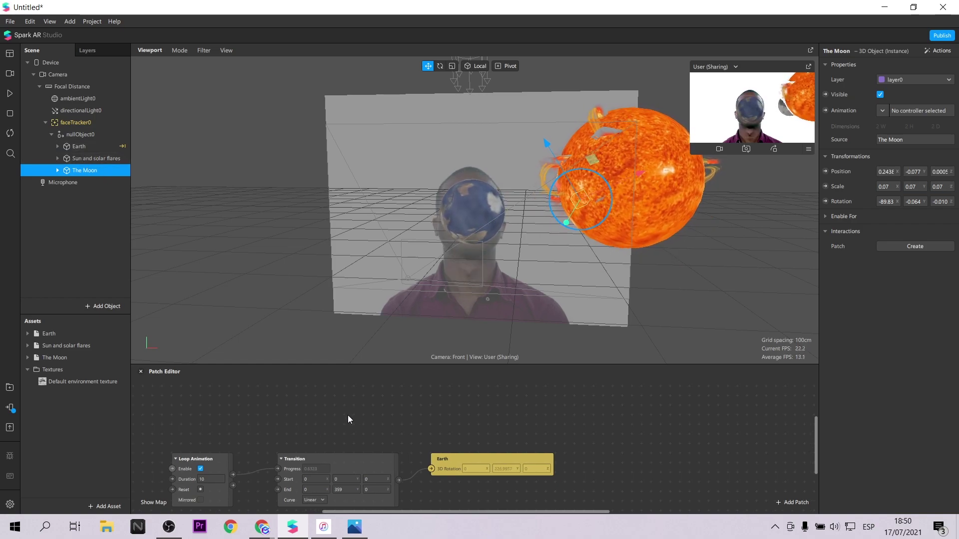
{"action": "scroll", "coordinate": [348, 415], "scroll_direction": "right", "scroll_amount": 3}
{"action": "scroll", "coordinate": [348, 415], "scroll_direction": "left", "scroll_amount": 4}
{"action": "scroll", "coordinate": [319, 406], "scroll_direction": "down", "scroll_amount": 3}
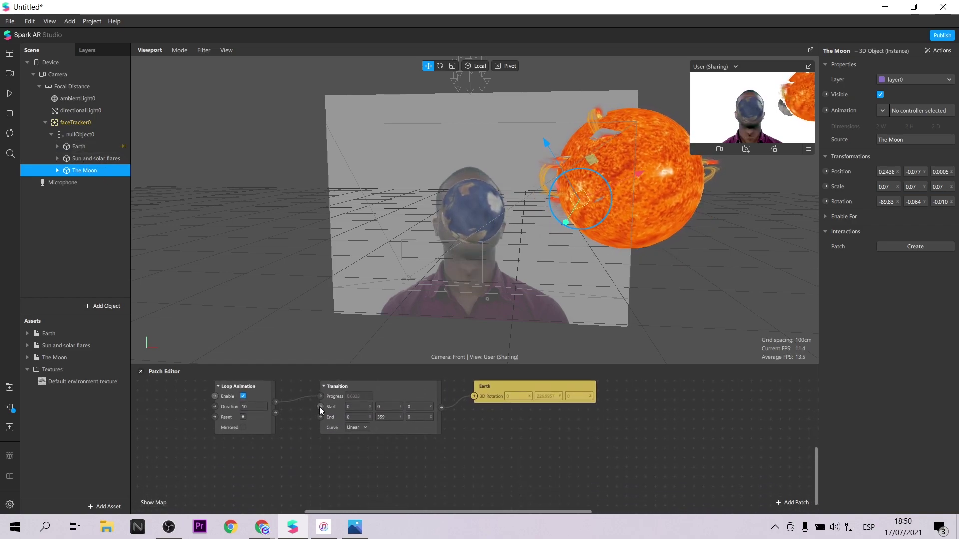
{"action": "scroll", "coordinate": [319, 407], "scroll_direction": "up", "scroll_amount": 3}
- Drag faceTracker0 into the Patch Editor to create its face tracker patches
{"action": "left_click_drag", "start_coordinate": [74, 122], "coordinate": [215, 398]}
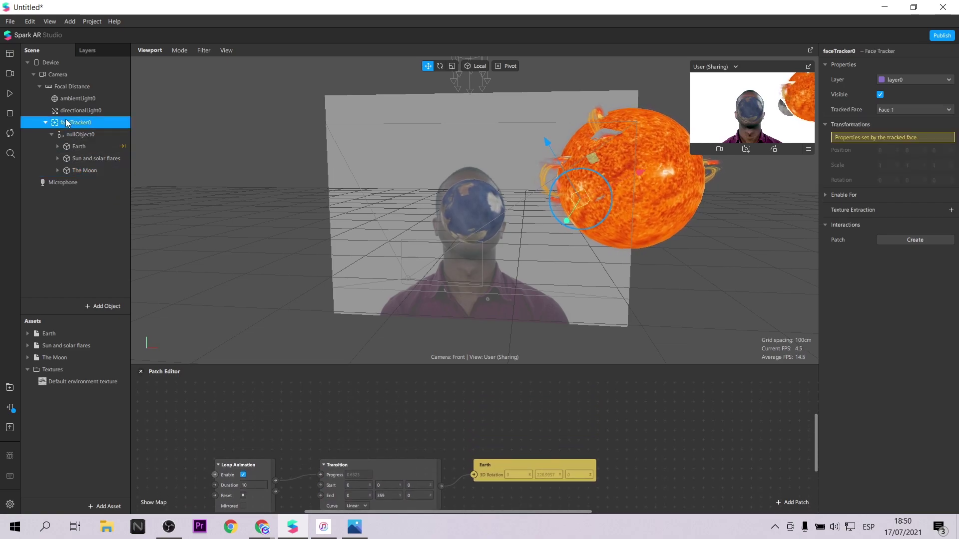
{"action": "scroll", "coordinate": [263, 412], "scroll_direction": "up", "scroll_amount": 1}
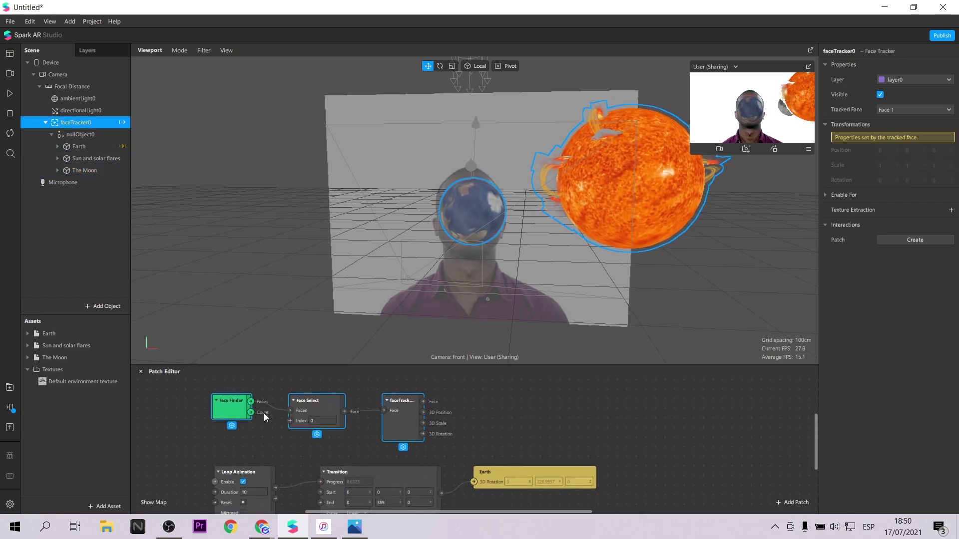
{"action": "scroll", "coordinate": [487, 424], "scroll_direction": "up", "scroll_amount": 2}
{"action": "scroll", "coordinate": [302, 410], "scroll_direction": "down", "scroll_amount": 1}
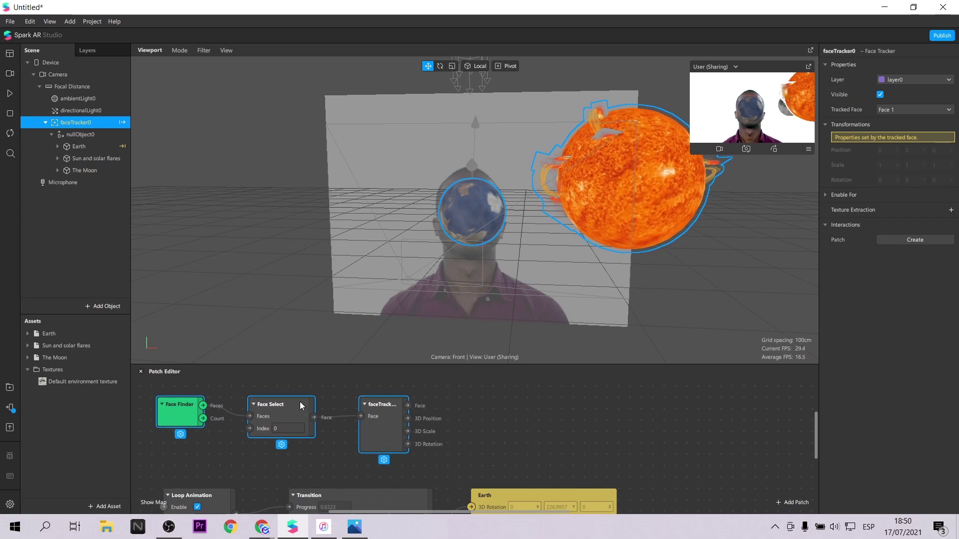
- Add a Head Shake patch beside faceTracker and wire the Face output into it
{"action": "right_click", "coordinate": [489, 423]}
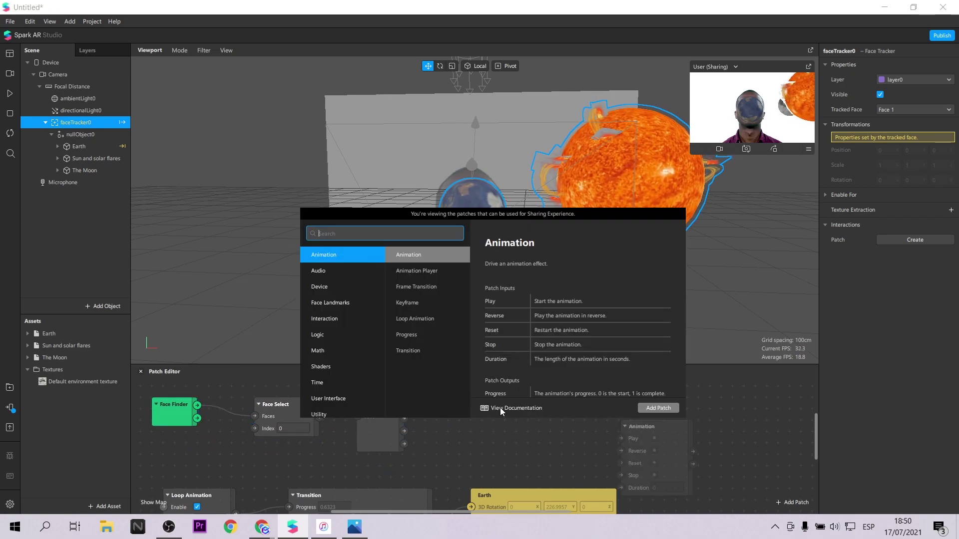
{"action": "type", "text": "h"}
{"action": "key", "text": "BackSpace"}
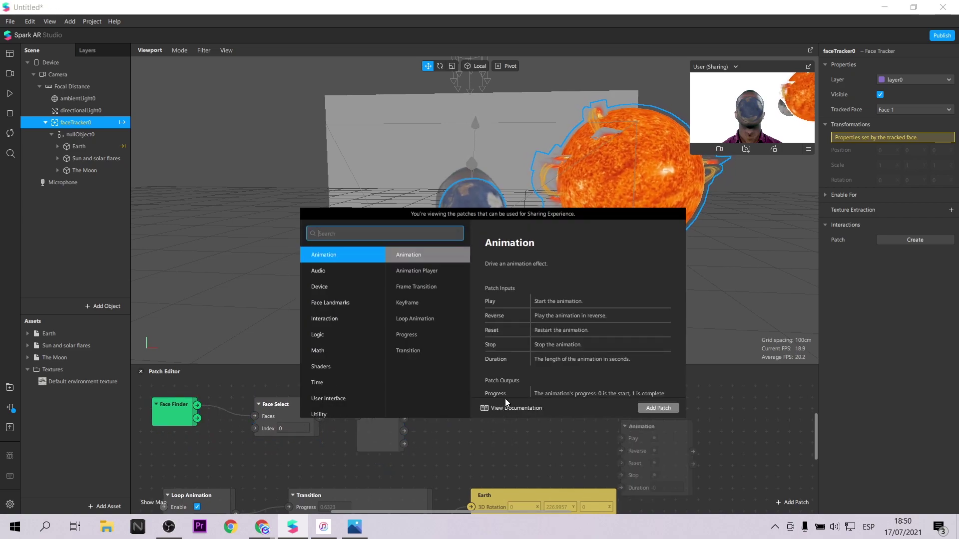
{"action": "type", "text": "shake"}
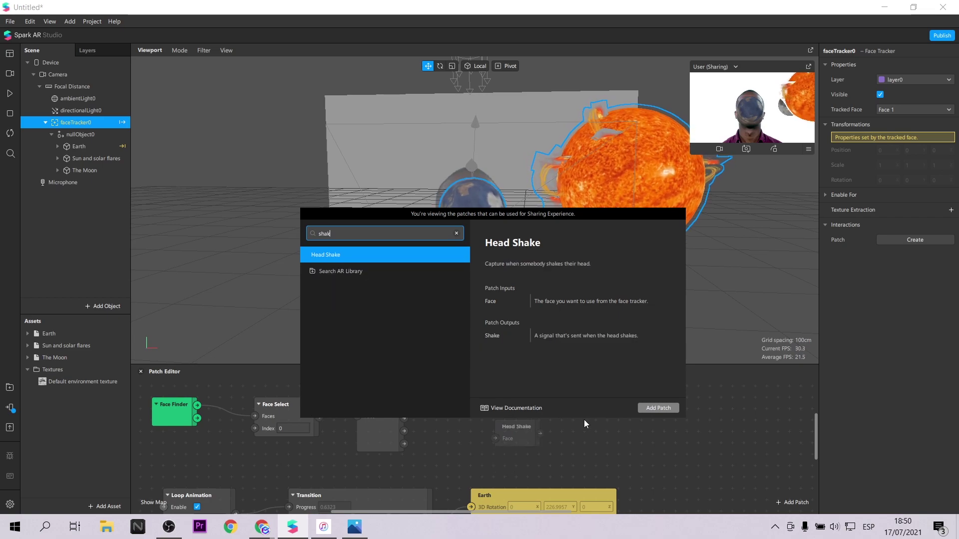
{"action": "left_click", "coordinate": [658, 408]}
{"action": "left_click_drag", "start_coordinate": [521, 429], "coordinate": [474, 396]}
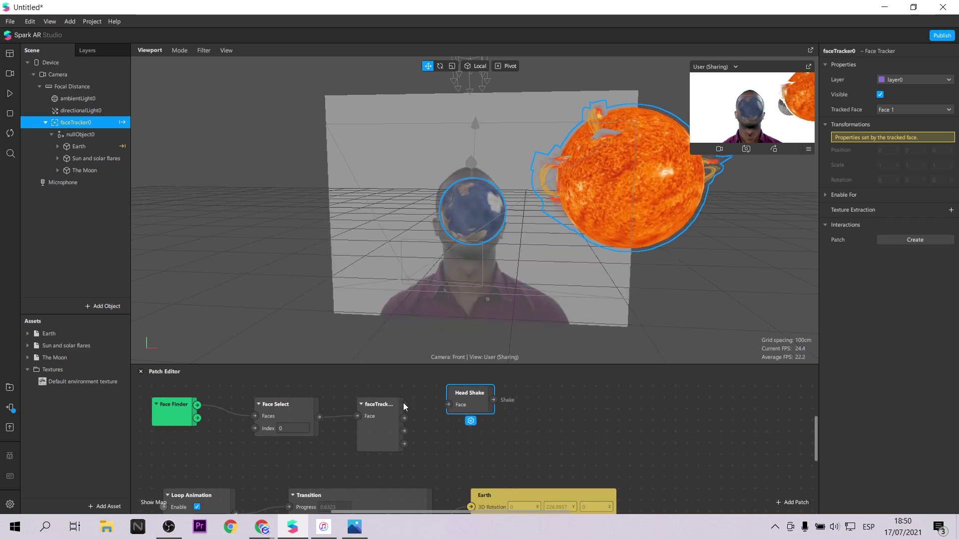
{"action": "left_click_drag", "start_coordinate": [403, 404], "coordinate": [447, 405]}
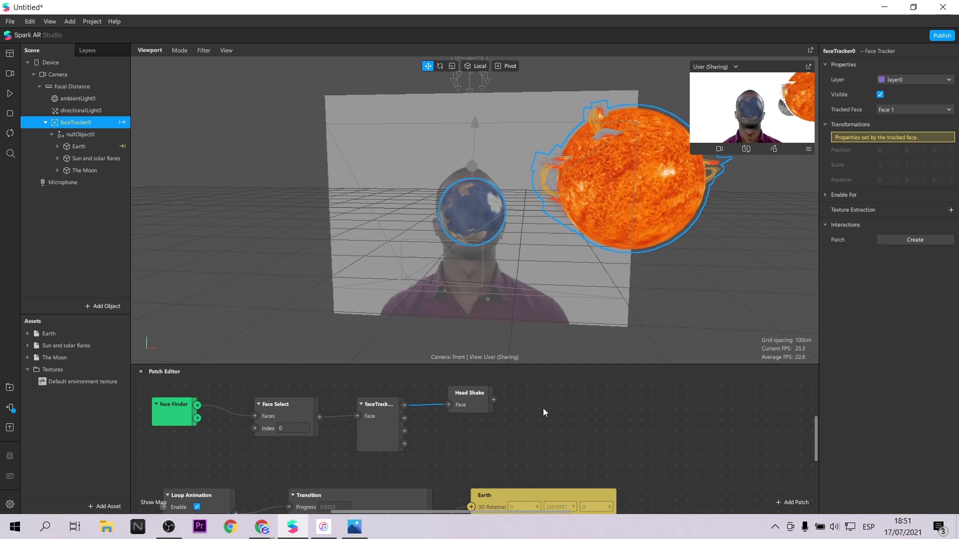
- Add a Counter patch, feed Head Shake into Increase, and set Maximum Count to 2
{"action": "double_click", "coordinate": [560, 408]}
{"action": "type", "text": "co"}
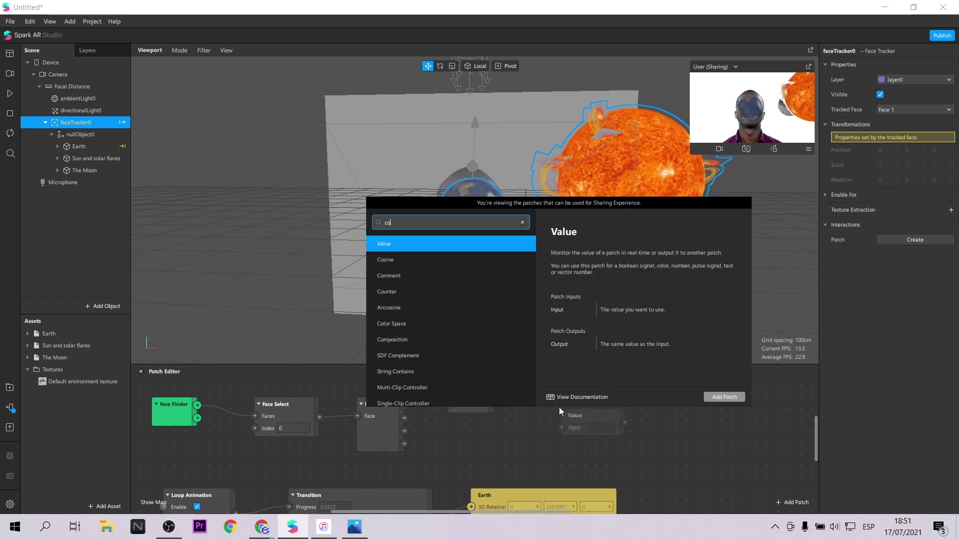
{"action": "type", "text": "unt"}
{"action": "key", "text": "Return"}
{"action": "left_click_drag", "start_coordinate": [616, 419], "coordinate": [585, 397]}
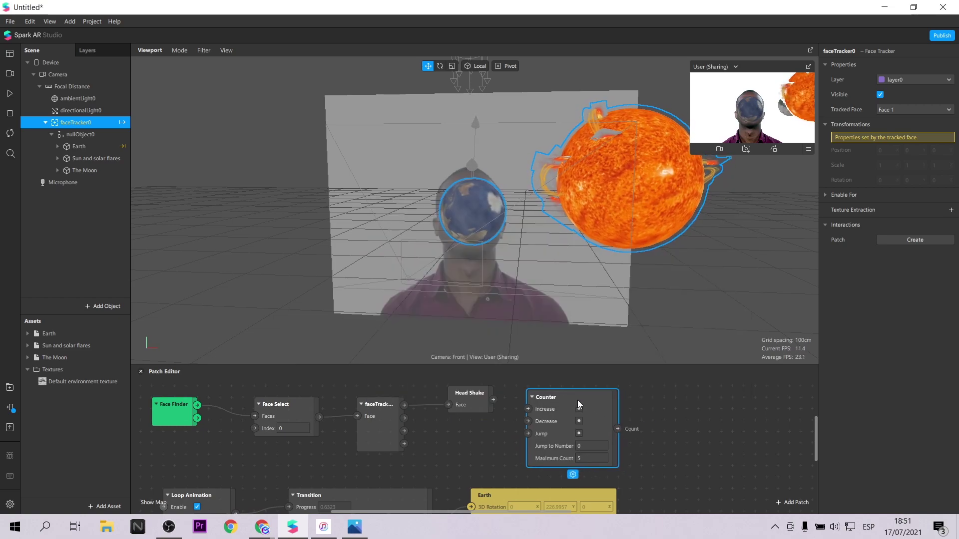
{"action": "mouse_move", "coordinate": [493, 399]}
{"action": "left_mouse_down"}
{"action": "mouse_move", "coordinate": [533, 400]}
{"action": "mouse_move", "coordinate": [555, 388]}
{"action": "left_mouse_up"}
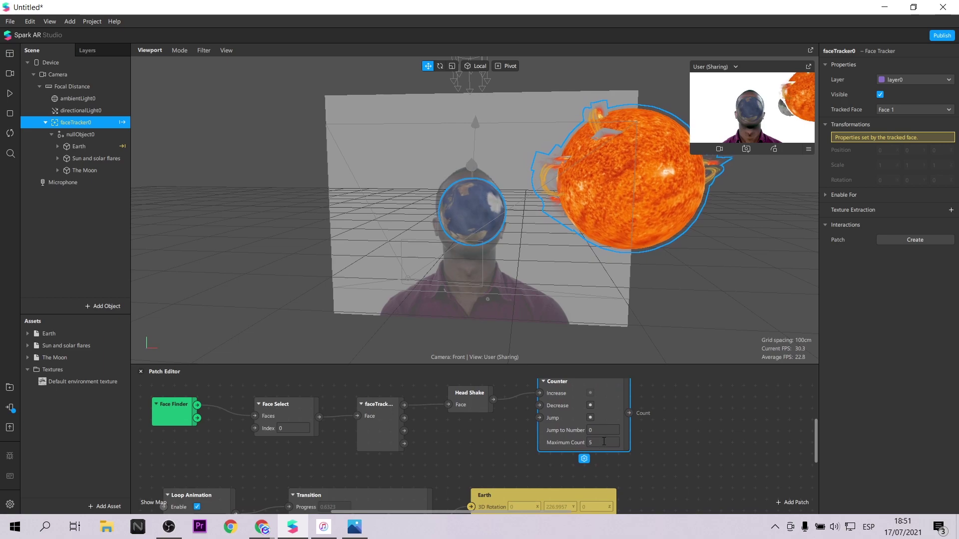
{"action": "scroll", "coordinate": [684, 437], "scroll_direction": "up", "scroll_amount": 2}
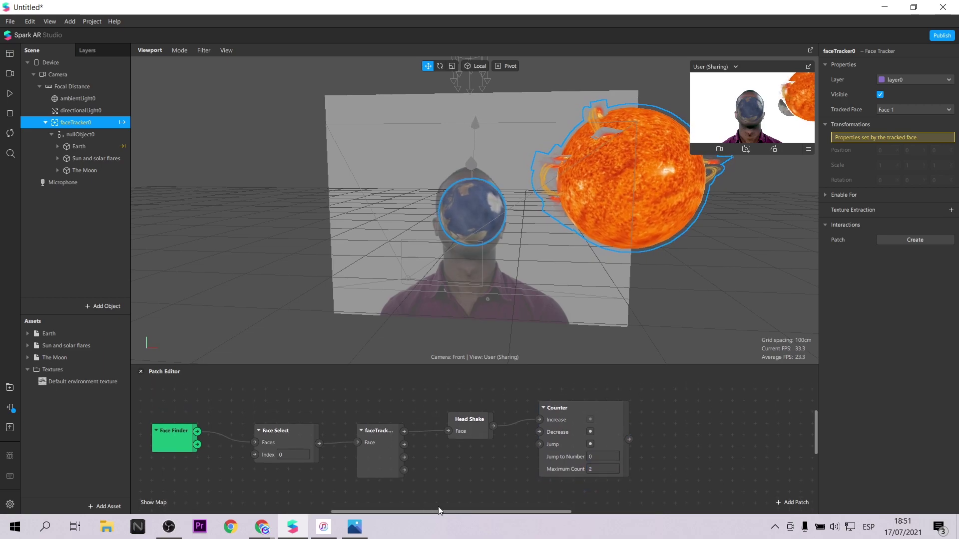
{"action": "left_click_drag", "start_coordinate": [445, 511], "coordinate": [516, 501]}
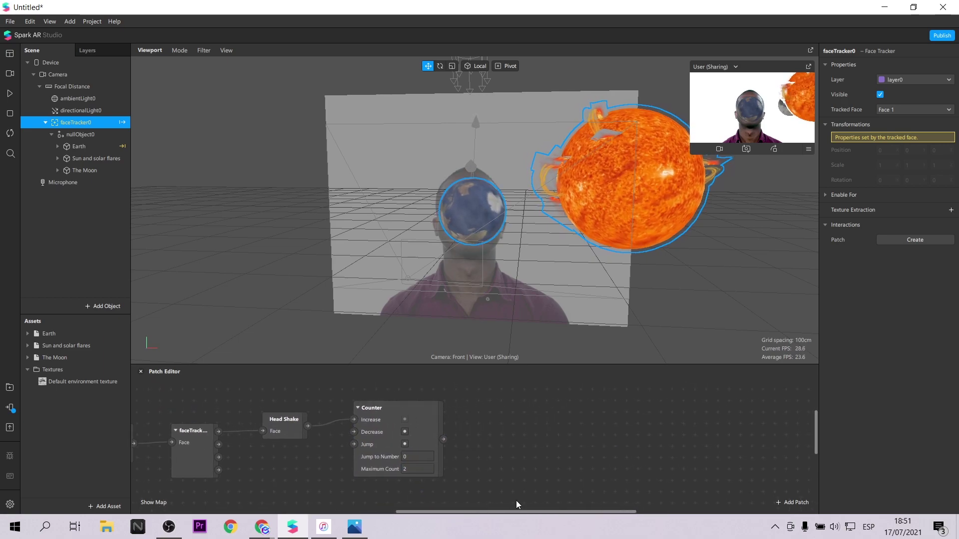
- Add an Equals patch right of the Counter and duplicate it
{"action": "double_click", "coordinate": [561, 466]}
{"action": "type", "text": "eq"}
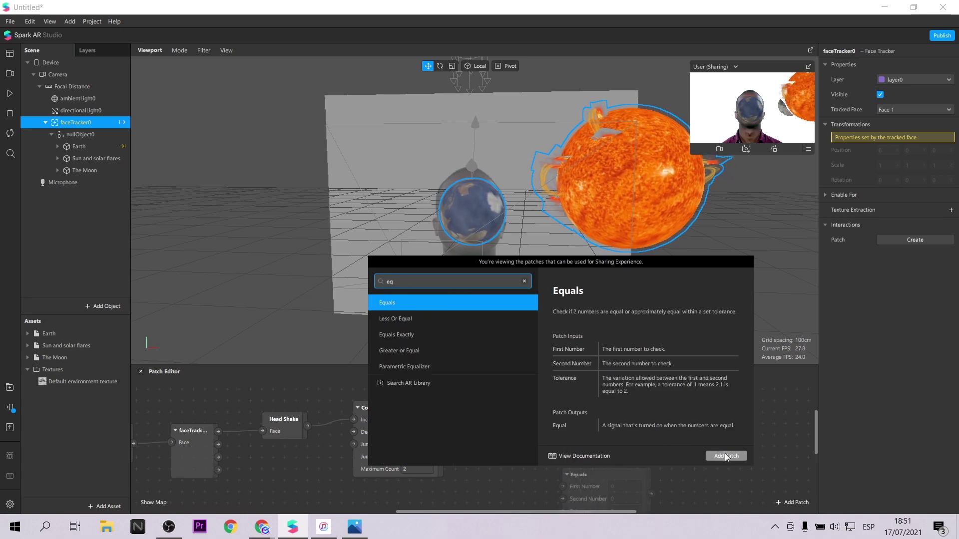
{"action": "left_click", "coordinate": [726, 456]}
{"action": "left_click_drag", "start_coordinate": [570, 459], "coordinate": [562, 408]}
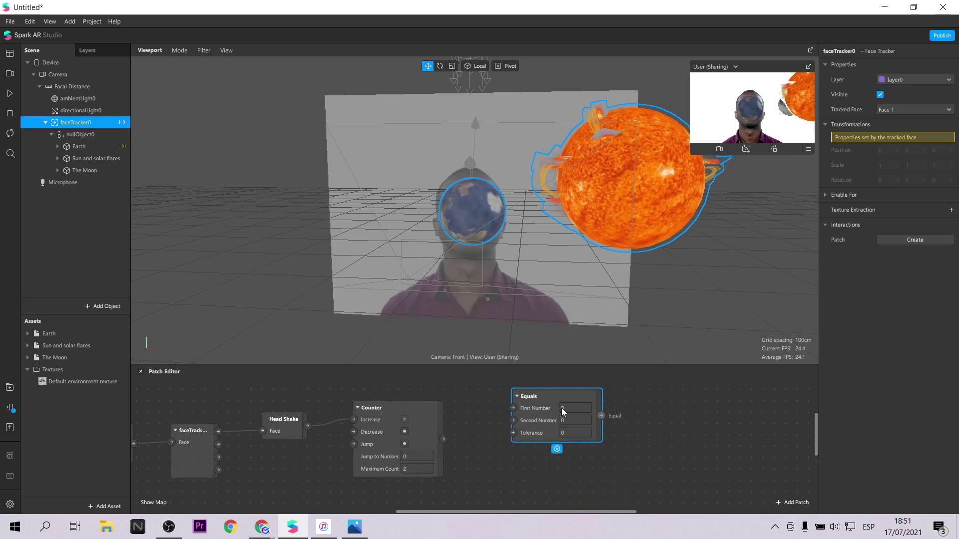
{"action": "key", "text": "ctrl+d"}
- Wire the Counter's count into both Equals patches and set the second's Second Number to 1
{"action": "left_click_drag", "start_coordinate": [443, 439], "coordinate": [498, 407]}
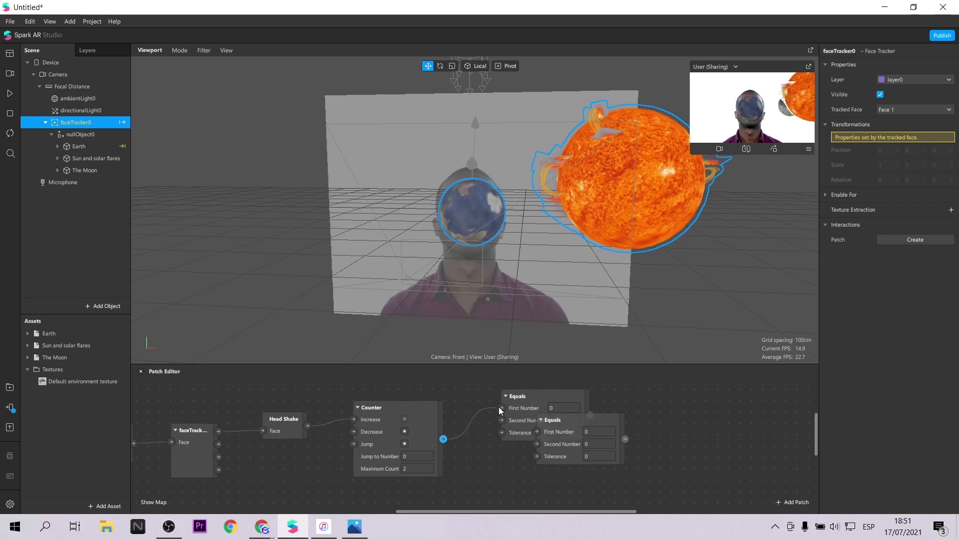
{"action": "left_click_drag", "start_coordinate": [571, 413], "coordinate": [534, 446]}
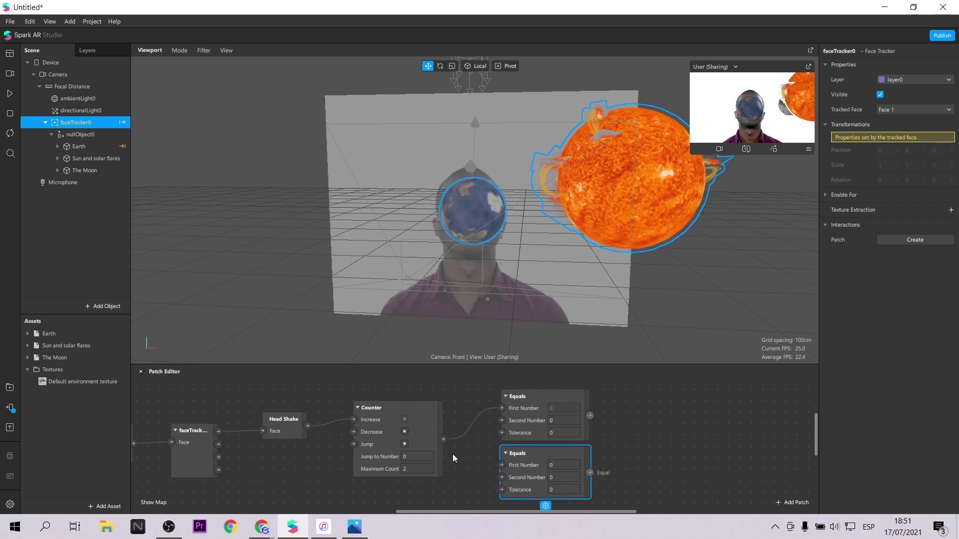
{"action": "left_click_drag", "start_coordinate": [442, 439], "coordinate": [500, 465]}
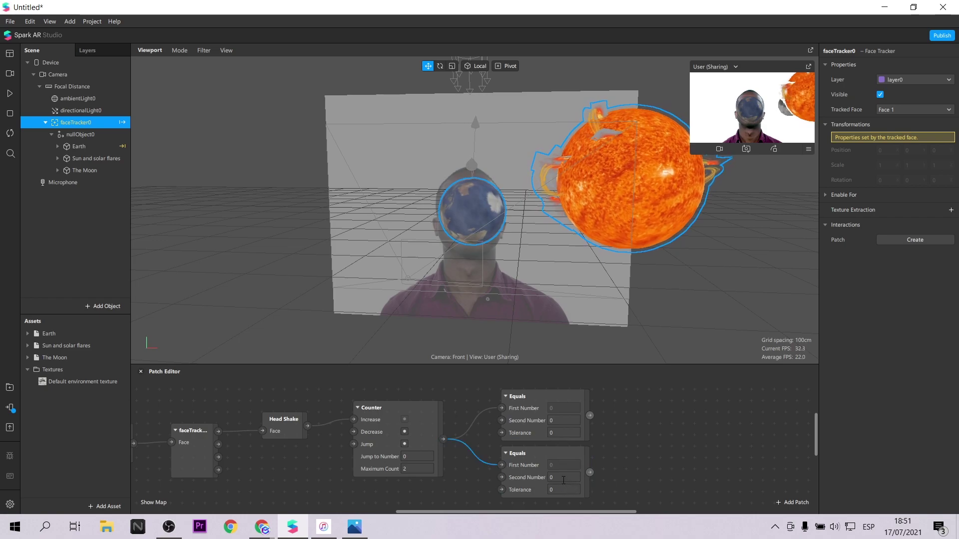
{"action": "left_click", "coordinate": [563, 481]}
{"action": "type", "text": "1"}
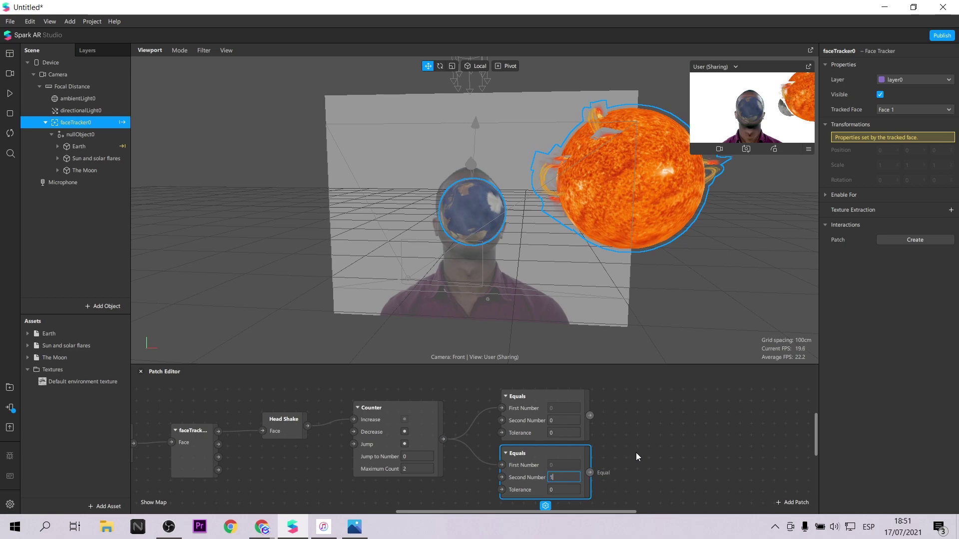
{"action": "left_click", "coordinate": [637, 451]}
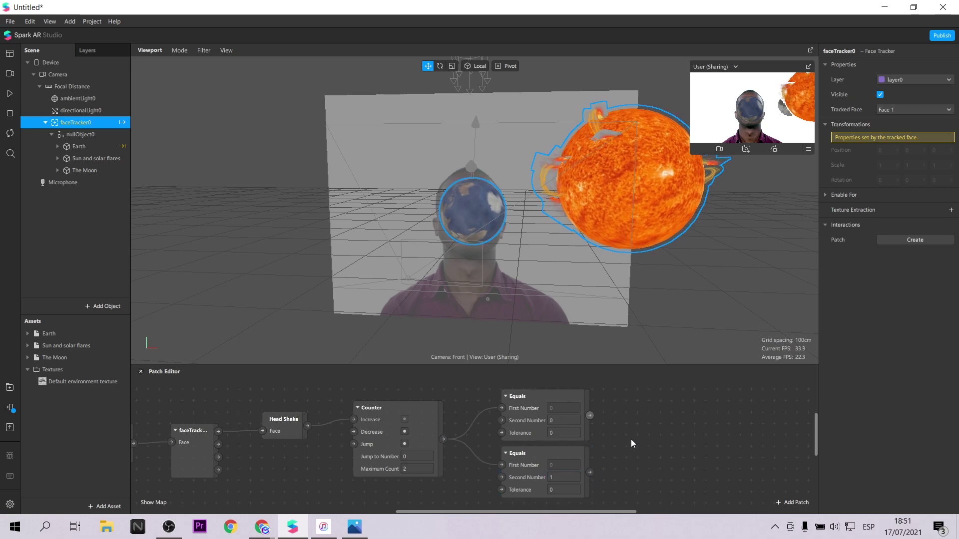
{"action": "left_click", "coordinate": [100, 159]}
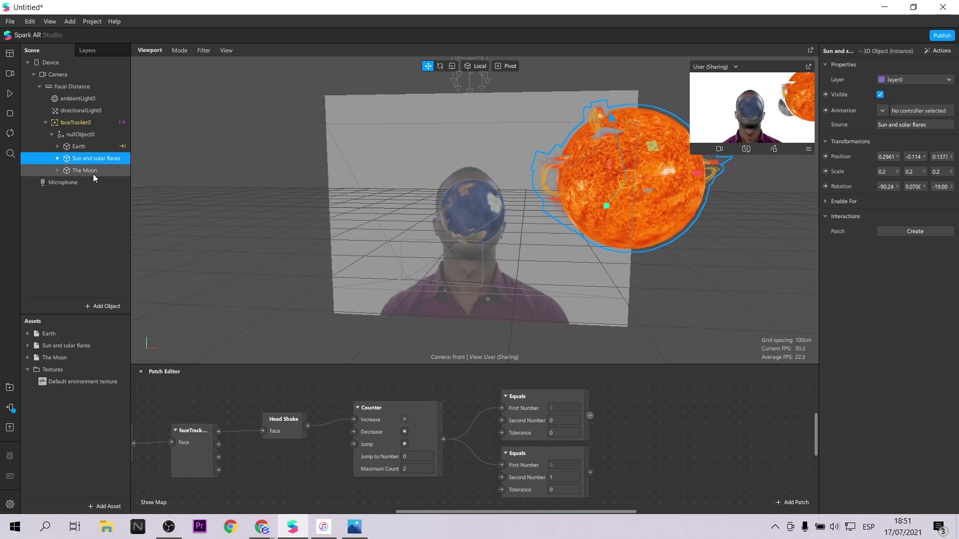
- Create Visible patches for Sun and solar flares and The Moon beside the Equals patches
{"action": "left_click", "coordinate": [94, 172], "text": "ctrl"}
{"action": "left_click", "coordinate": [825, 94]}
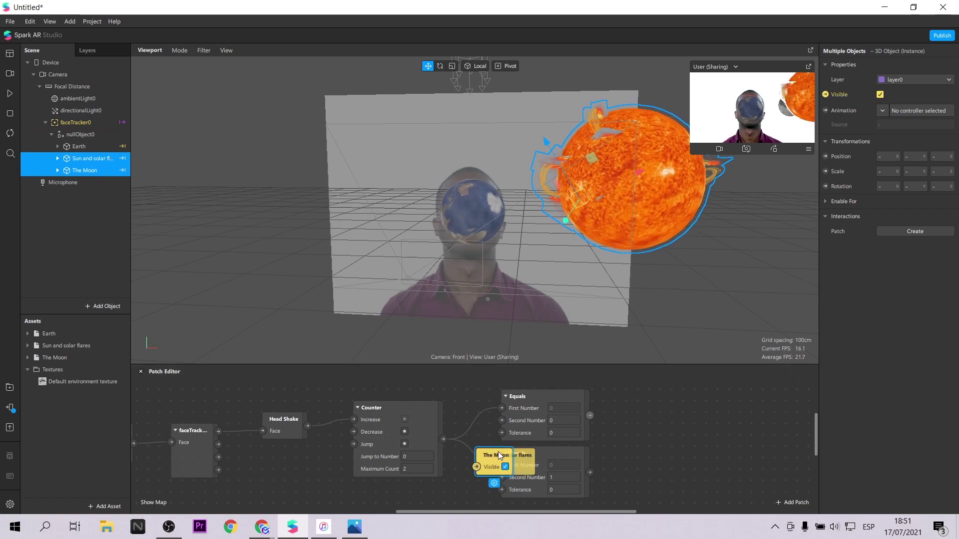
{"action": "left_click_drag", "start_coordinate": [514, 457], "coordinate": [658, 414]}
{"action": "left_click_drag", "start_coordinate": [518, 464], "coordinate": [660, 464]}
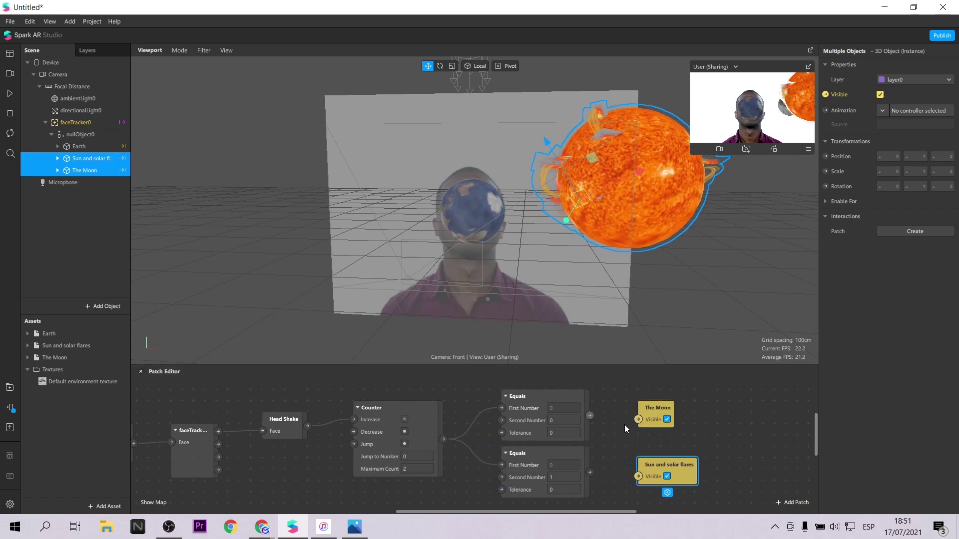
{"action": "left_click_drag", "start_coordinate": [650, 410], "coordinate": [695, 410]}
{"action": "left_click_drag", "start_coordinate": [641, 455], "coordinate": [644, 417]}
{"action": "left_click_drag", "start_coordinate": [707, 407], "coordinate": [661, 476]}
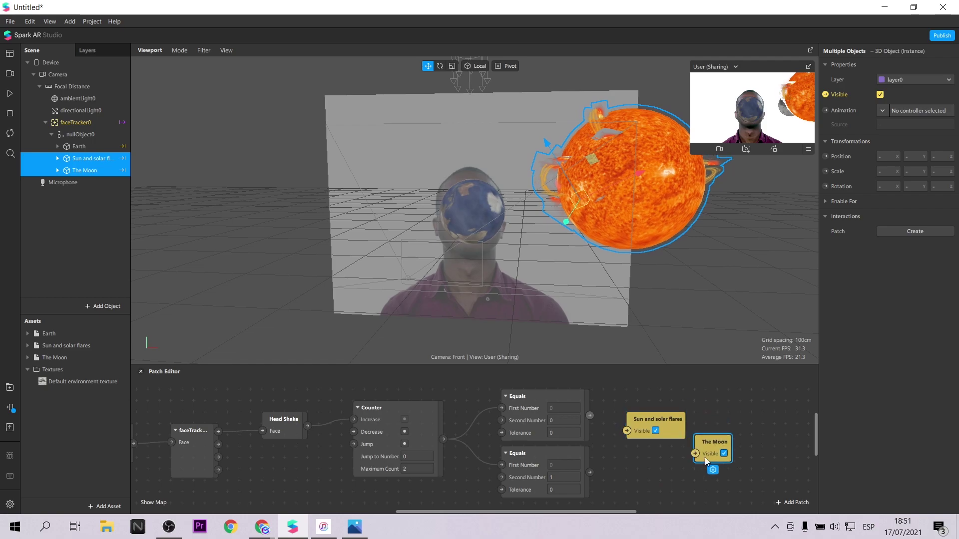
- Link the first Equals to the Sun's visibility, the second to The Moon's, and preview
{"action": "left_click_drag", "start_coordinate": [589, 416], "coordinate": [627, 431]}
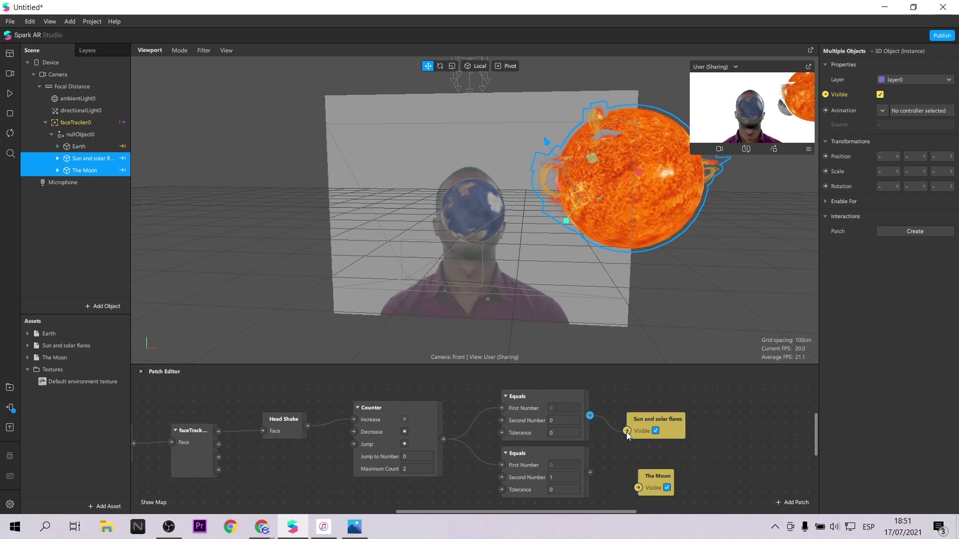
{"action": "left_click_drag", "start_coordinate": [590, 472], "coordinate": [638, 488]}
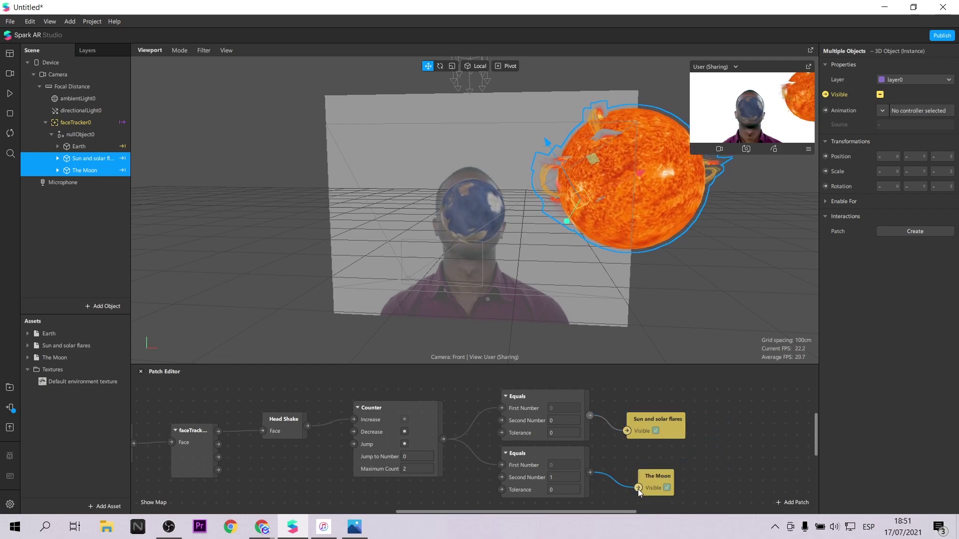
{"action": "left_click", "coordinate": [10, 94]}
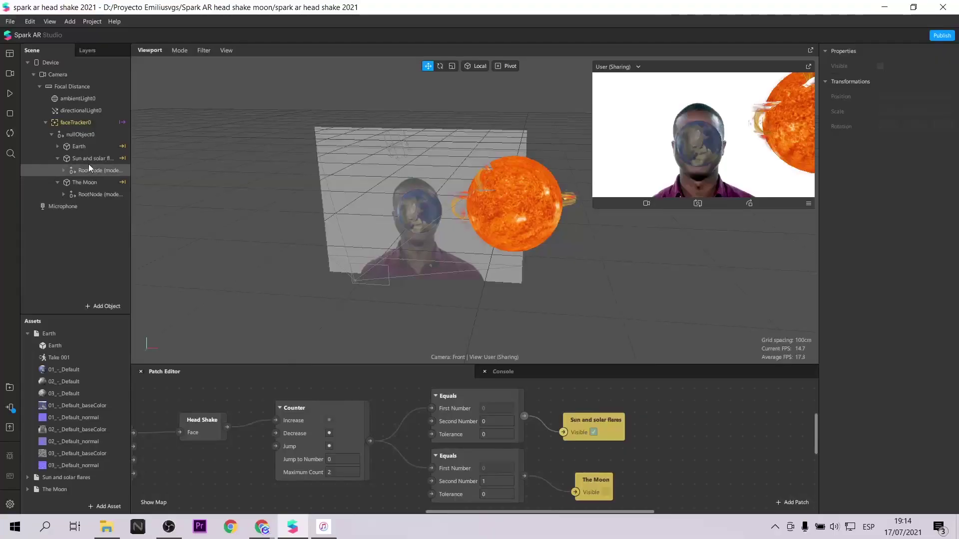
- Add a directional light under Sun and solar flares, moved and angled toward the Earth
{"action": "left_click", "coordinate": [90, 158]}
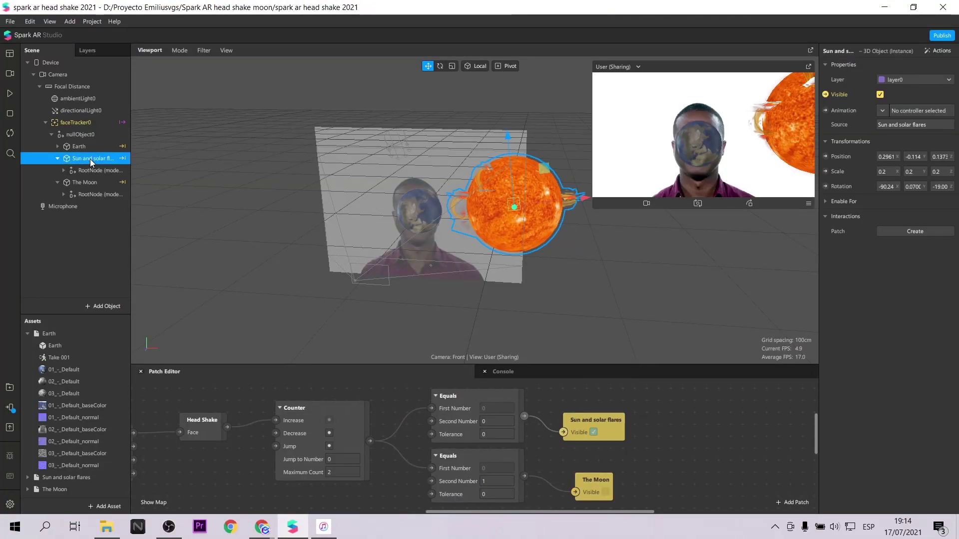
{"action": "right_click", "coordinate": [90, 159]}
{"action": "mouse_move", "coordinate": [135, 168]}
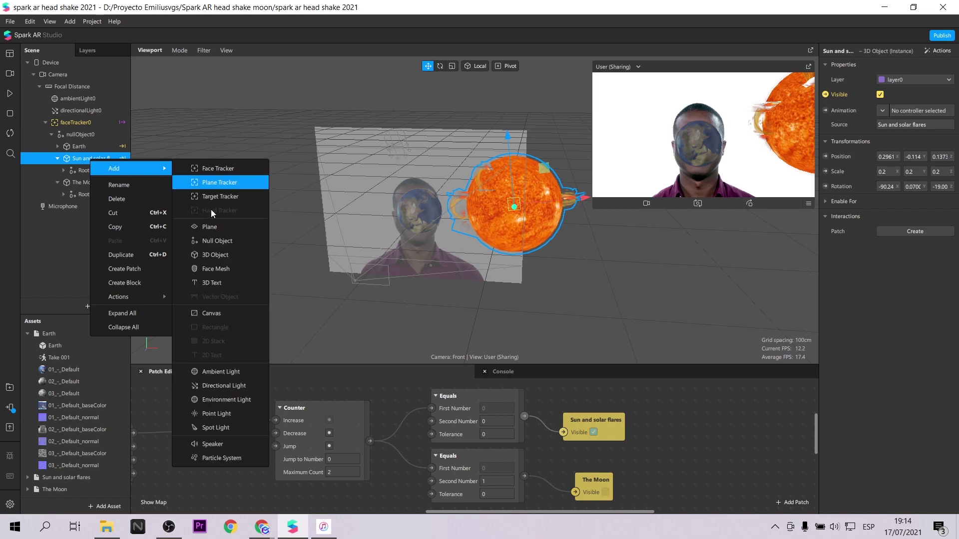
{"action": "left_click", "coordinate": [227, 388]}
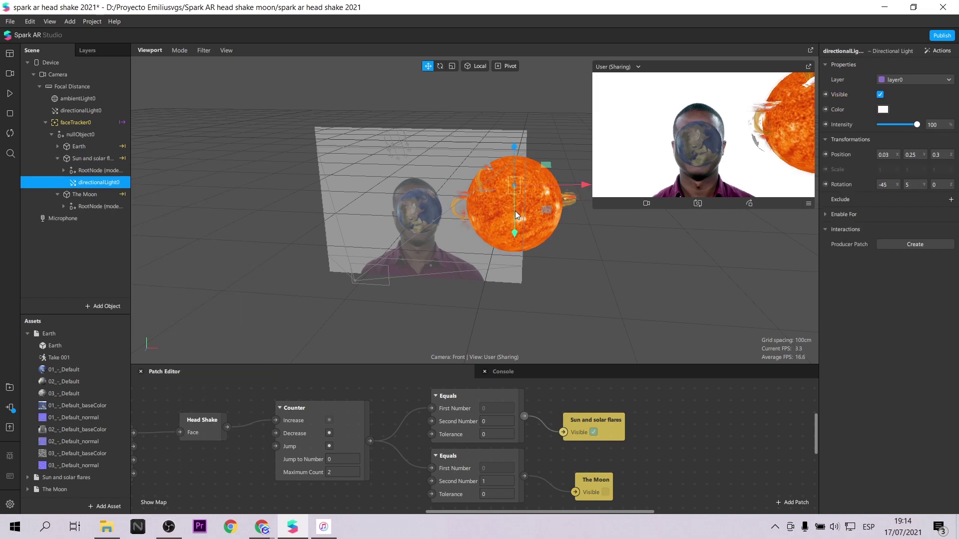
{"action": "mouse_move", "coordinate": [547, 187]}
{"action": "left_mouse_down"}
{"action": "mouse_move", "coordinate": [487, 188]}
{"action": "mouse_move", "coordinate": [444, 233]}
{"action": "left_mouse_up"}
{"action": "scroll", "coordinate": [487, 187], "scroll_direction": "up", "scroll_amount": 3}
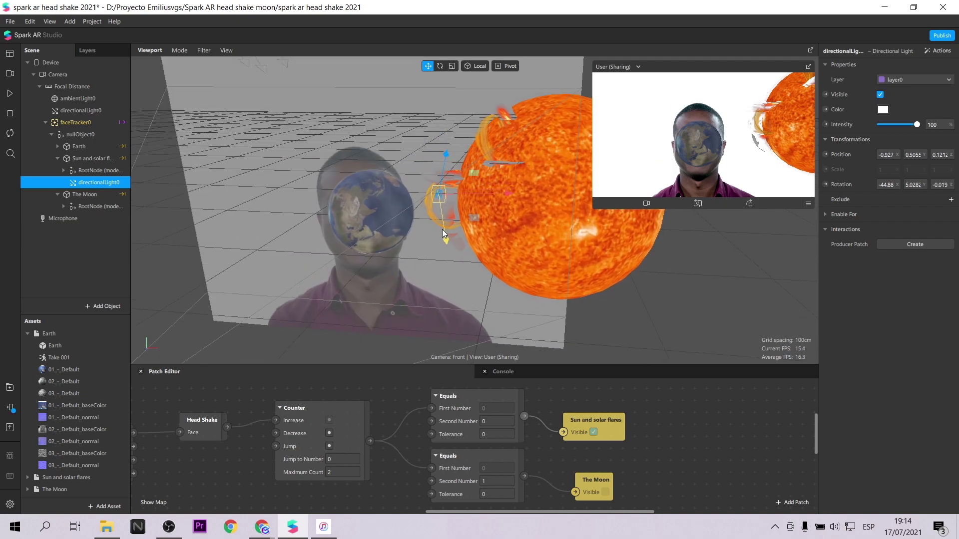
{"action": "scroll", "coordinate": [432, 194], "scroll_direction": "up", "scroll_amount": 3}
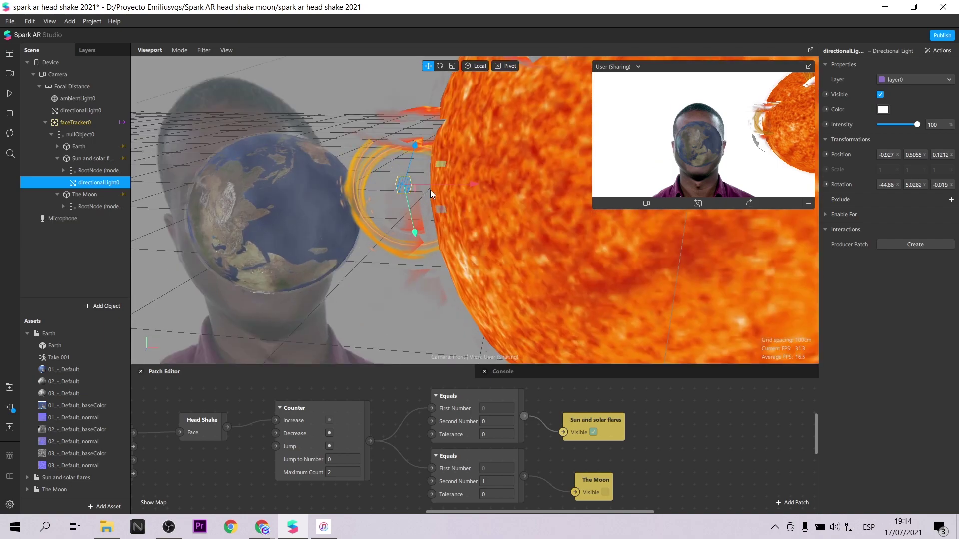
{"action": "left_click", "coordinate": [440, 66]}
{"action": "left_click_drag", "start_coordinate": [378, 142], "coordinate": [478, 180]}
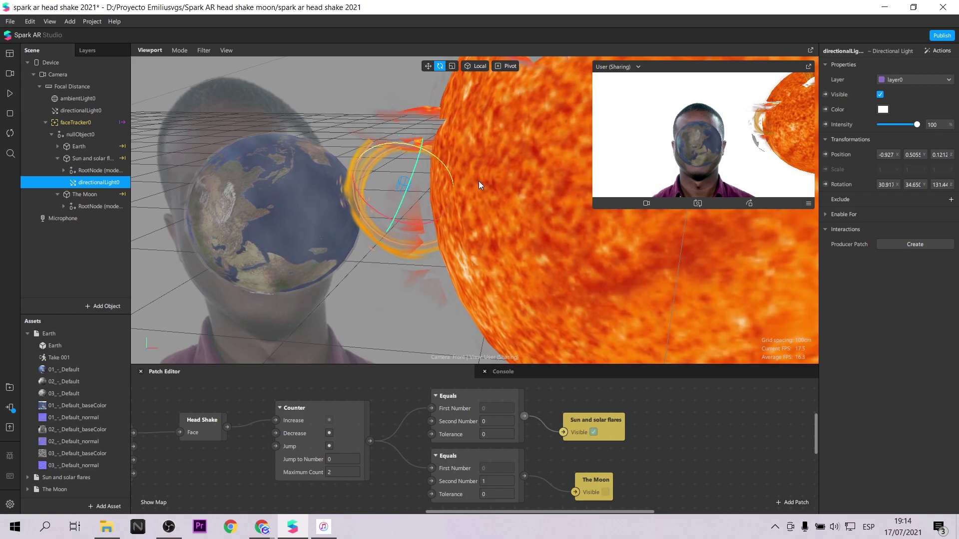
- Colour the light yellow and reposition it beside the sun, tilted further toward the Earth
{"action": "left_click", "coordinate": [883, 110]}
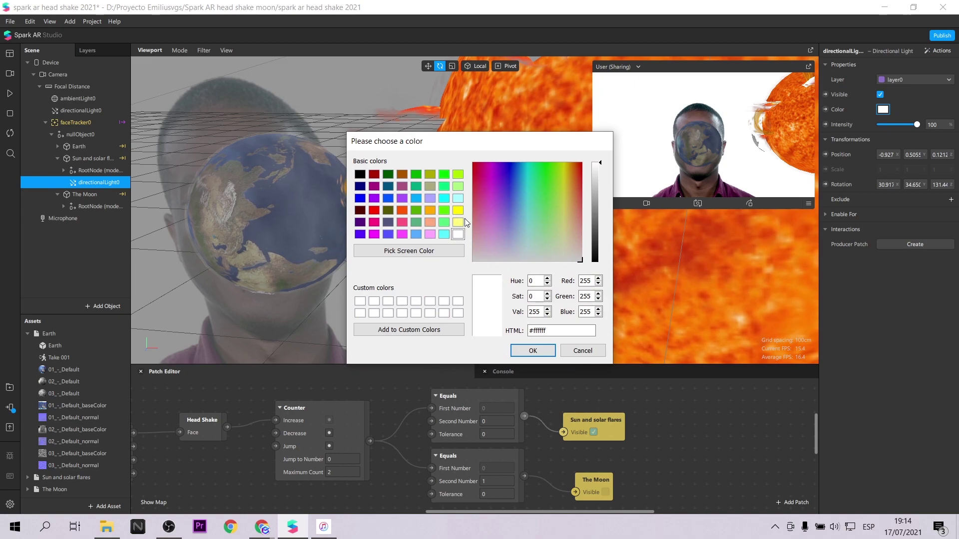
{"action": "left_click", "coordinate": [458, 210]}
{"action": "left_click", "coordinate": [531, 351]}
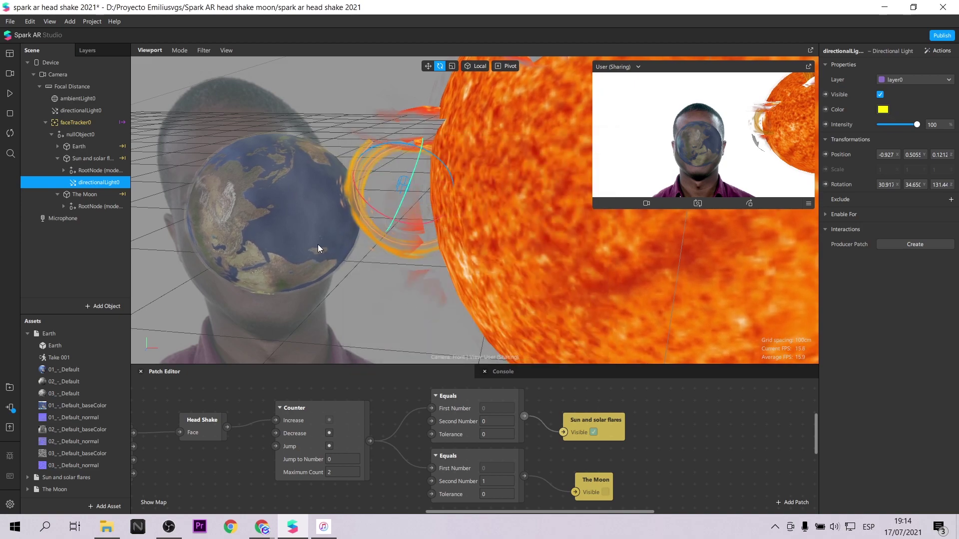
{"action": "key", "text": "f"}
{"action": "left_click", "coordinate": [427, 66]}
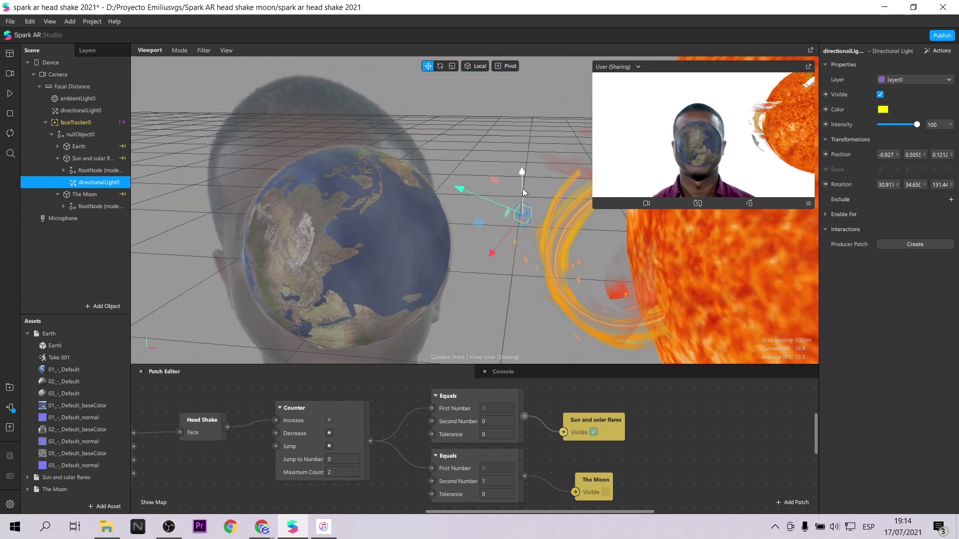
{"action": "left_click_drag", "start_coordinate": [523, 192], "coordinate": [523, 249]}
{"action": "key", "text": "e"}
{"action": "mouse_move", "coordinate": [494, 279]}
{"action": "left_mouse_down"}
{"action": "mouse_move", "coordinate": [502, 305]}
{"action": "mouse_move", "coordinate": [448, 227]}
{"action": "mouse_move", "coordinate": [451, 243]}
{"action": "left_mouse_up"}
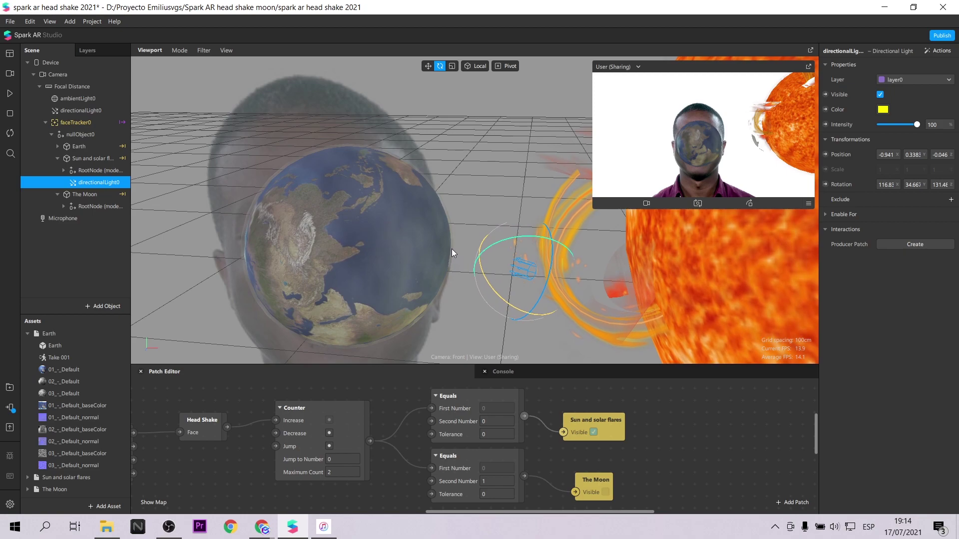
- Settle the light's colour on yellow (#ffff00) after briefly trying red
{"action": "left_click", "coordinate": [882, 109]}
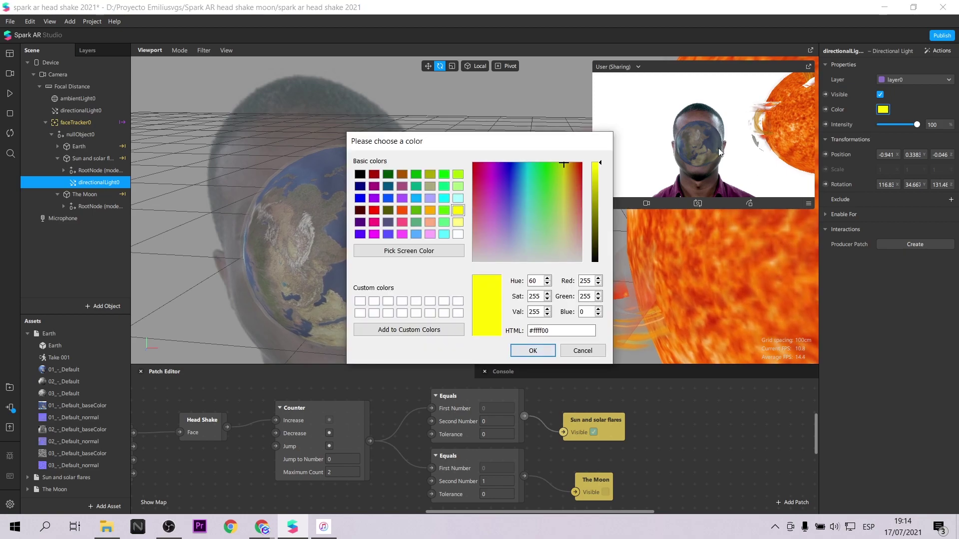
{"action": "left_click", "coordinate": [525, 356]}
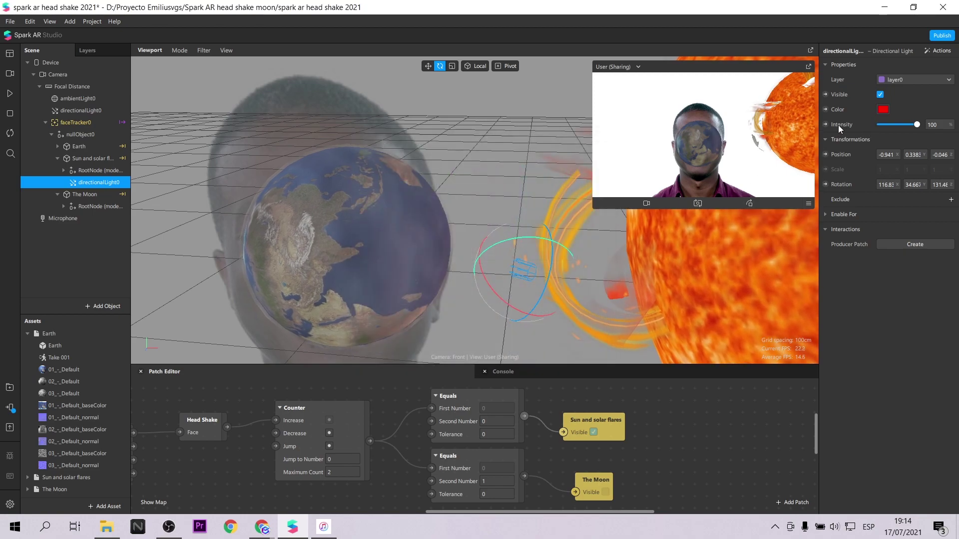
{"action": "left_click", "coordinate": [882, 109]}
{"action": "left_click", "coordinate": [458, 210]}
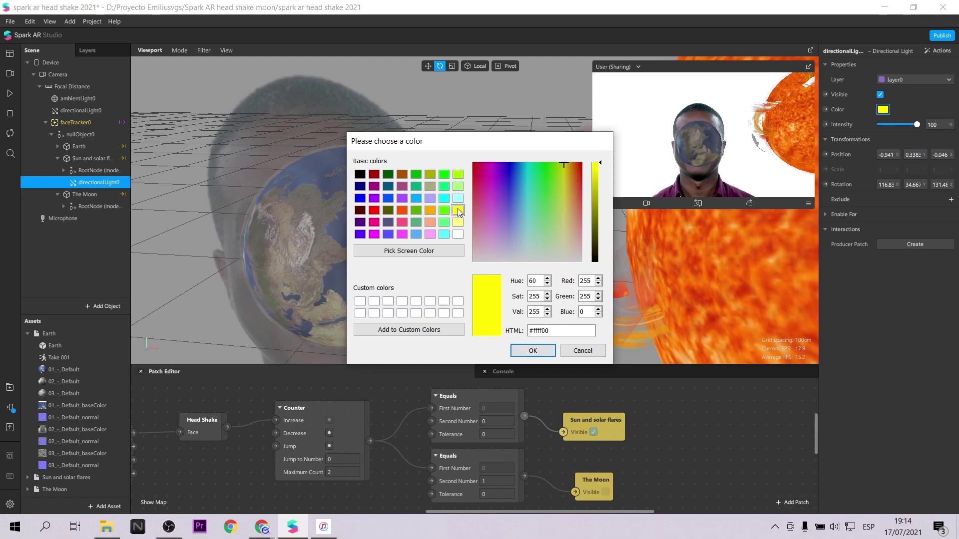
{"action": "left_click", "coordinate": [531, 353]}
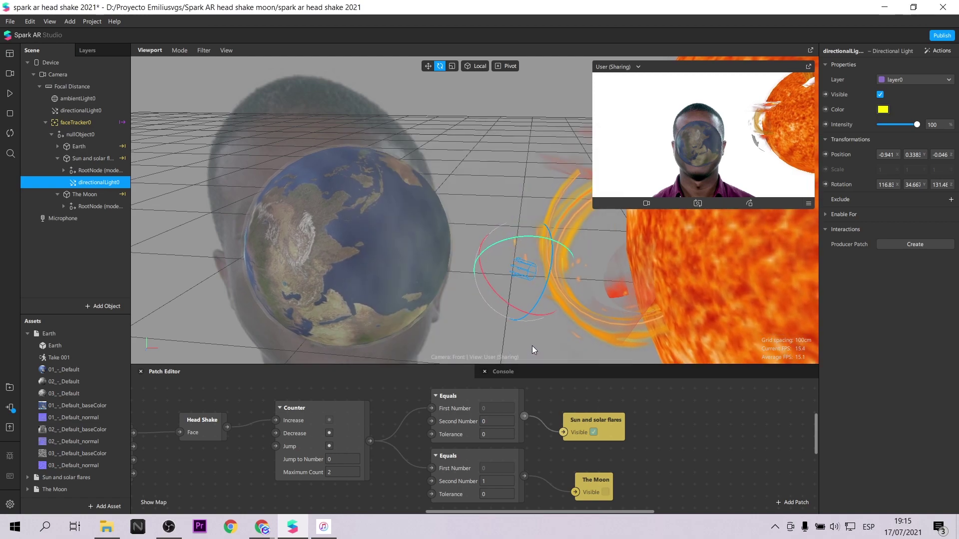
- Set the 01_-_Default material to Metallic 44, Roughness 61 and Occlusion Strength 9
{"action": "left_click", "coordinate": [88, 370]}
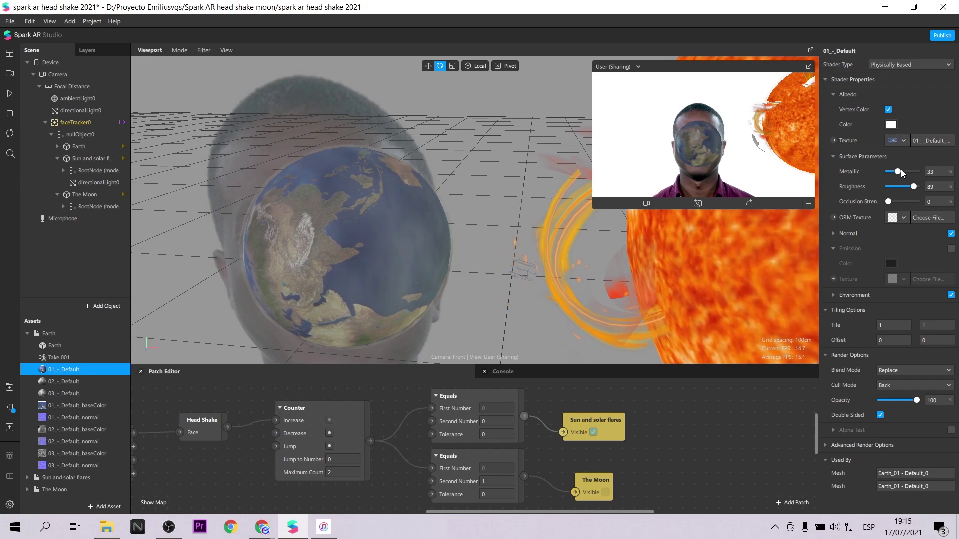
{"action": "left_click_drag", "start_coordinate": [902, 172], "coordinate": [905, 172]}
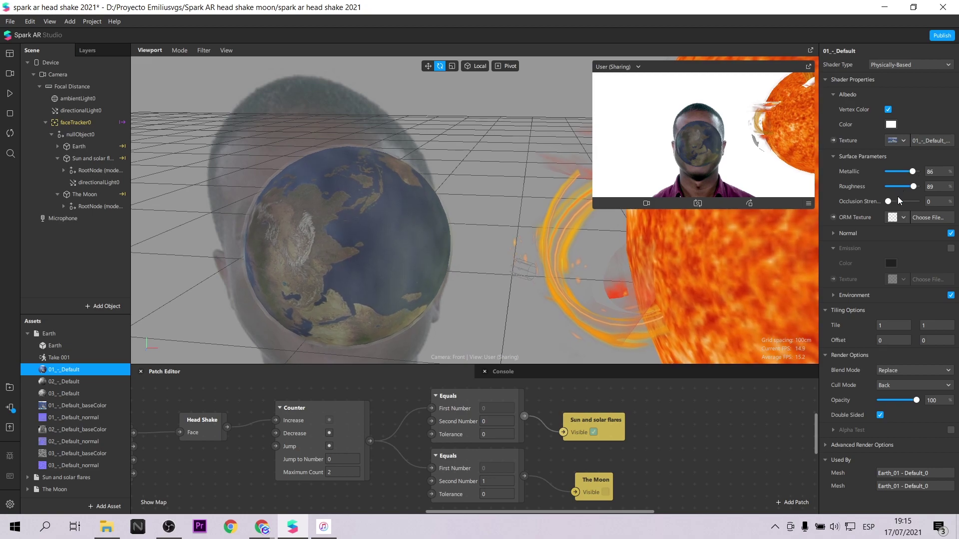
{"action": "left_click", "coordinate": [902, 187]}
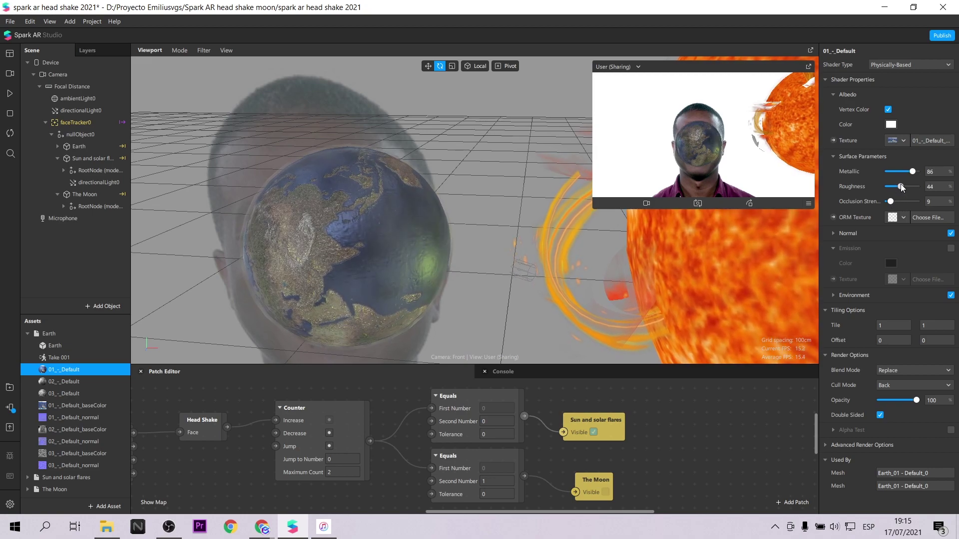
{"action": "left_click", "coordinate": [902, 172]}
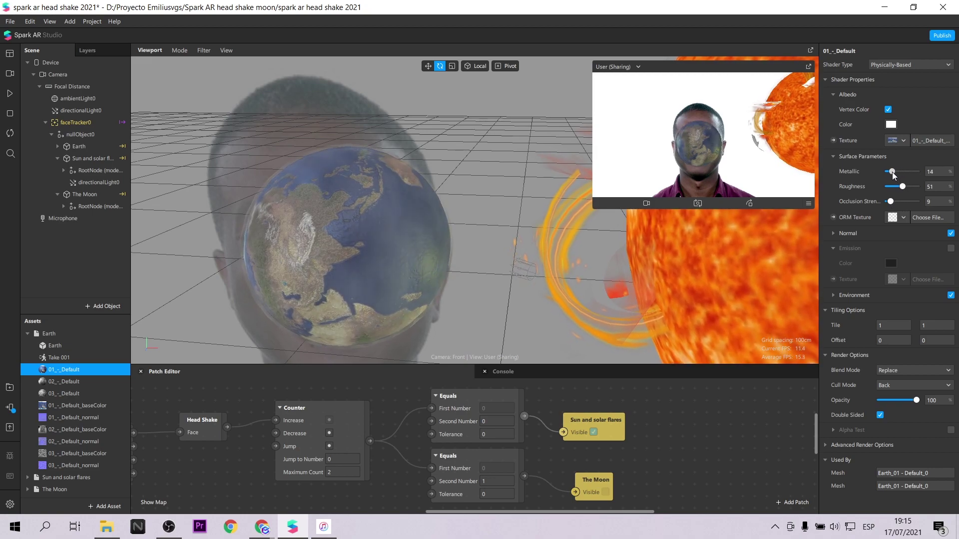
{"action": "left_click_drag", "start_coordinate": [892, 172], "coordinate": [899, 174]}
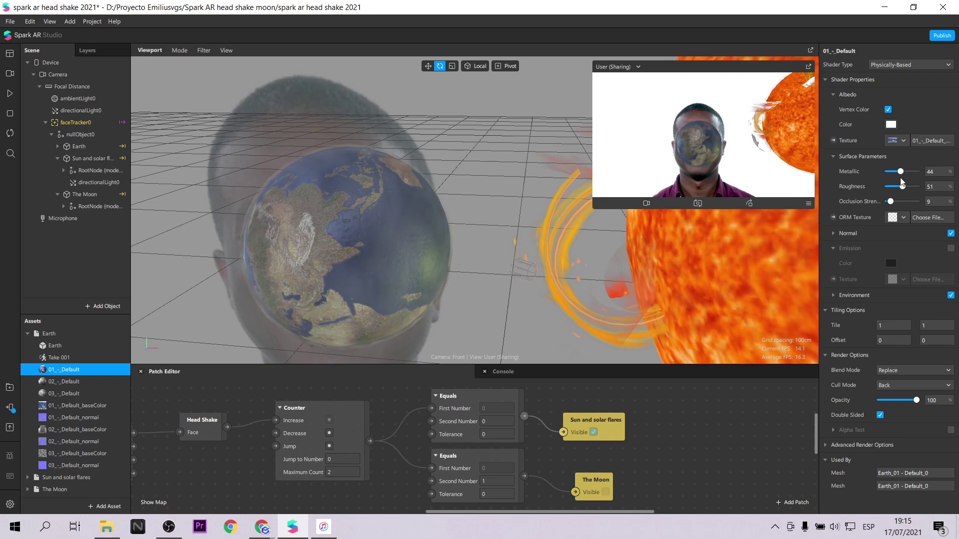
{"action": "left_click", "coordinate": [98, 182]}
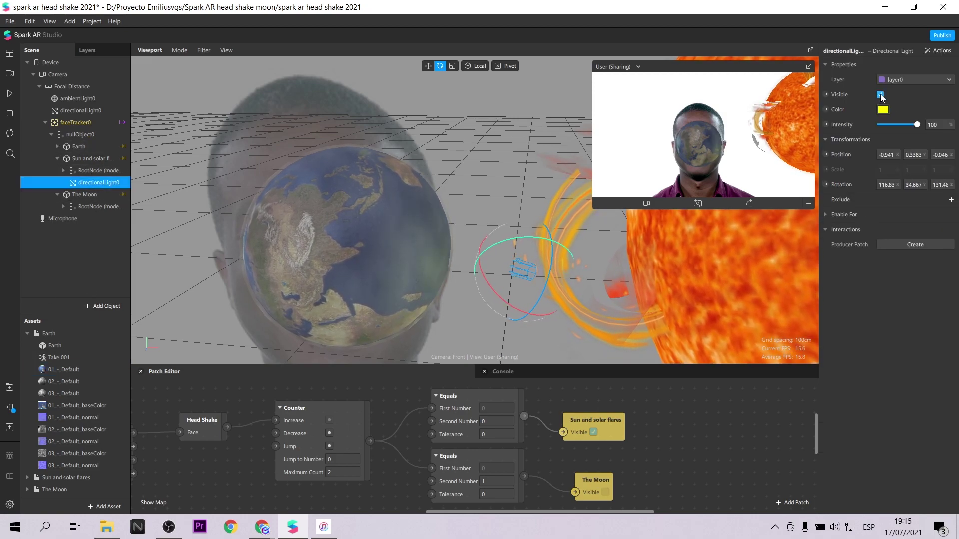
- Add a new directional light as a child of The Moon
{"action": "left_click", "coordinate": [425, 148]}
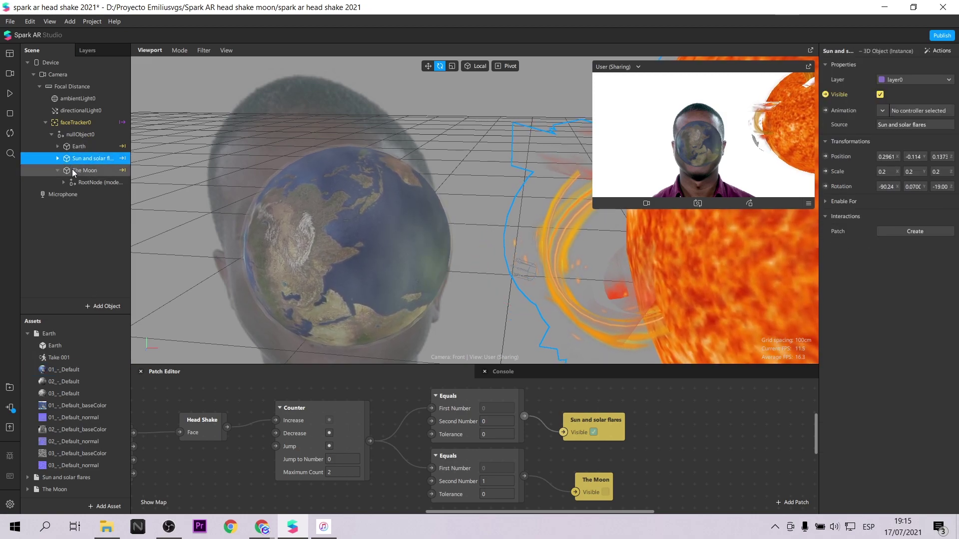
{"action": "left_click", "coordinate": [86, 171]}
{"action": "right_click", "coordinate": [86, 170]}
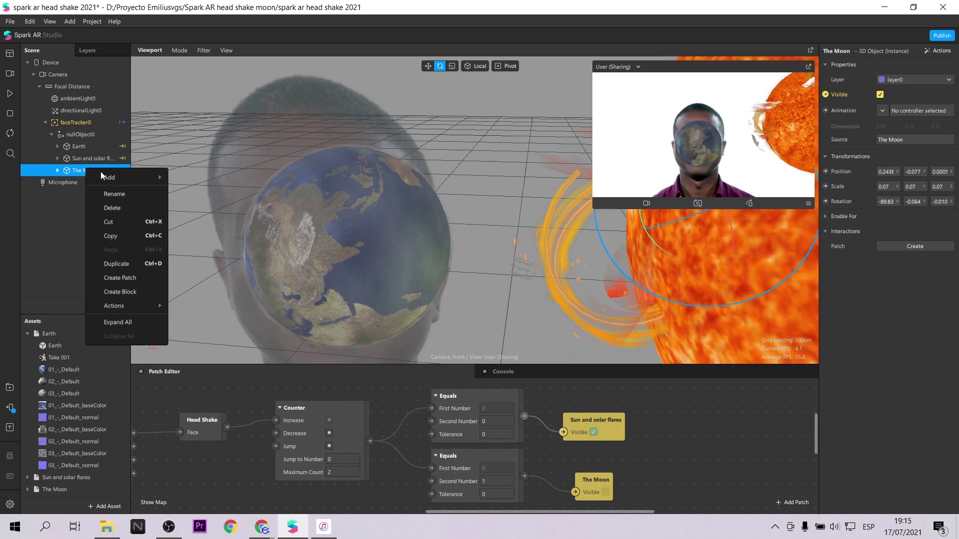
{"action": "mouse_move", "coordinate": [130, 177]}
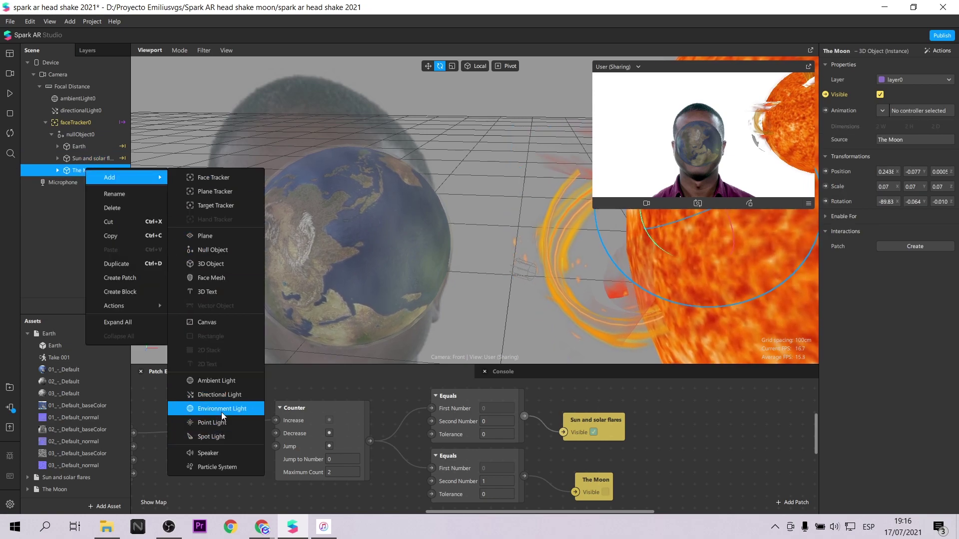
{"action": "left_click", "coordinate": [221, 394]}
{"action": "scroll", "coordinate": [534, 239], "scroll_direction": "down", "scroll_amount": 3}
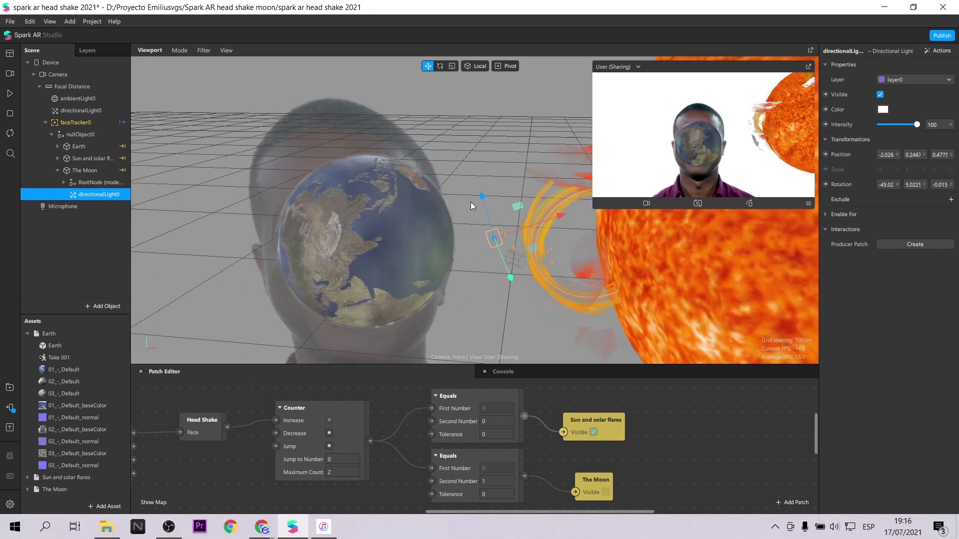
{"action": "key", "text": "e"}
- Set the Moon light's colour to blue-violet
{"action": "left_click", "coordinate": [883, 109]}
{"action": "left_click", "coordinate": [388, 234]}
{"action": "left_click", "coordinate": [533, 350]}
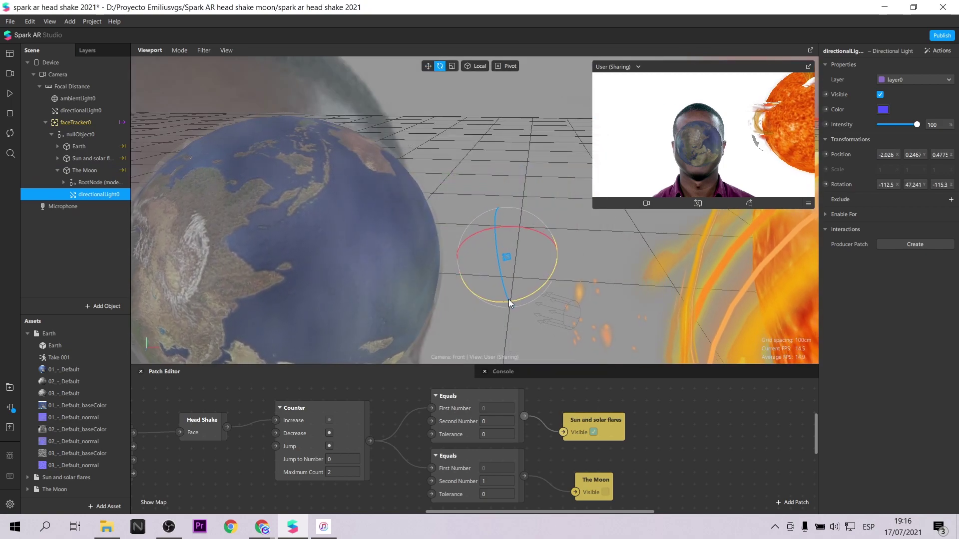
- Rotate the Moon's light toward the Earth, scale it up, and shift it up and right
{"action": "left_click_drag", "start_coordinate": [547, 223], "coordinate": [509, 299]}
{"action": "left_click", "coordinate": [58, 158]}
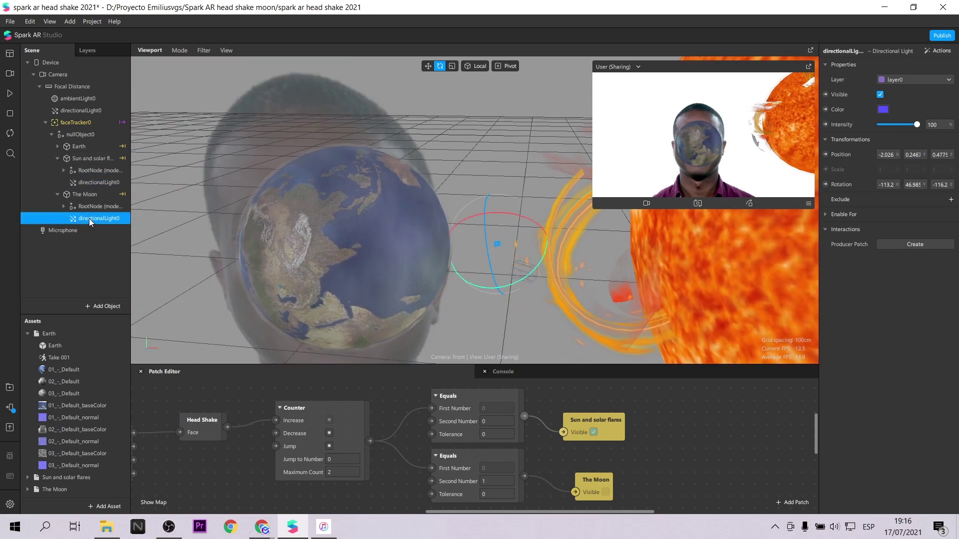
{"action": "key", "text": "r"}
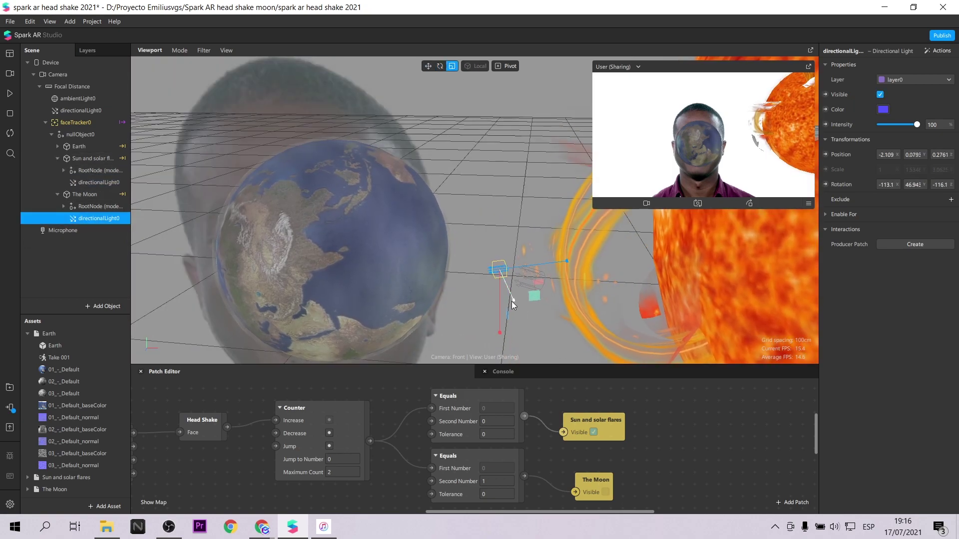
{"action": "left_click_drag", "start_coordinate": [511, 301], "coordinate": [447, 268]}
{"action": "left_click_drag", "start_coordinate": [497, 307], "coordinate": [507, 268]}
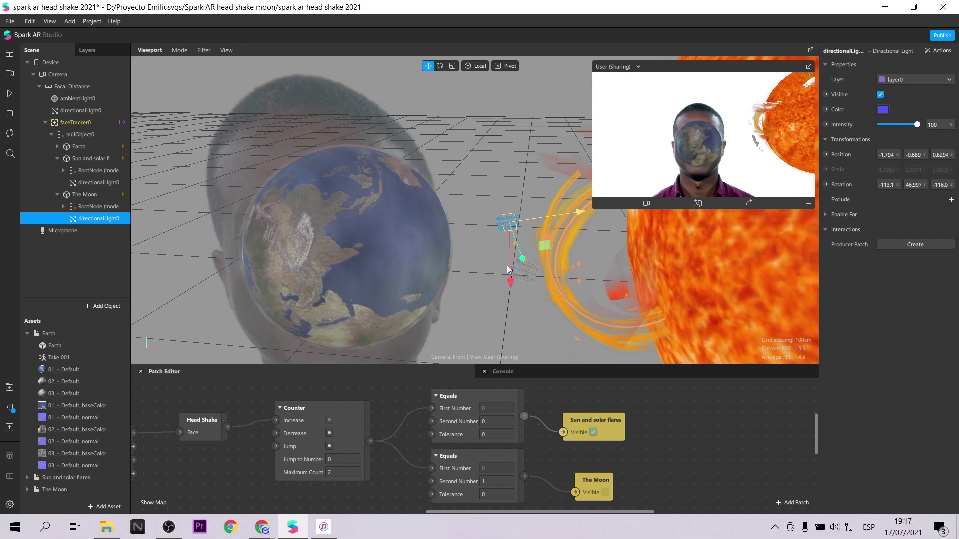
- Select the Sun's directional light
{"action": "left_click", "coordinate": [79, 183]}
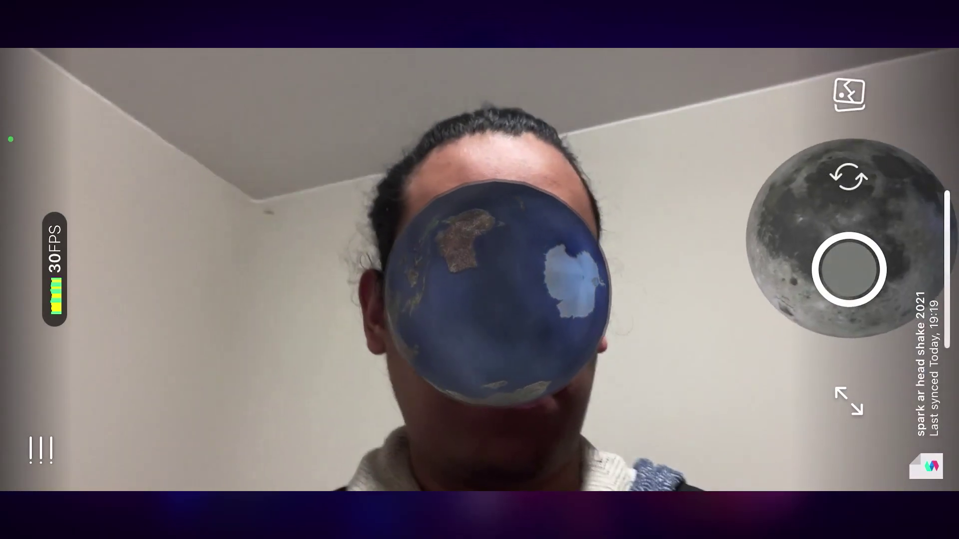